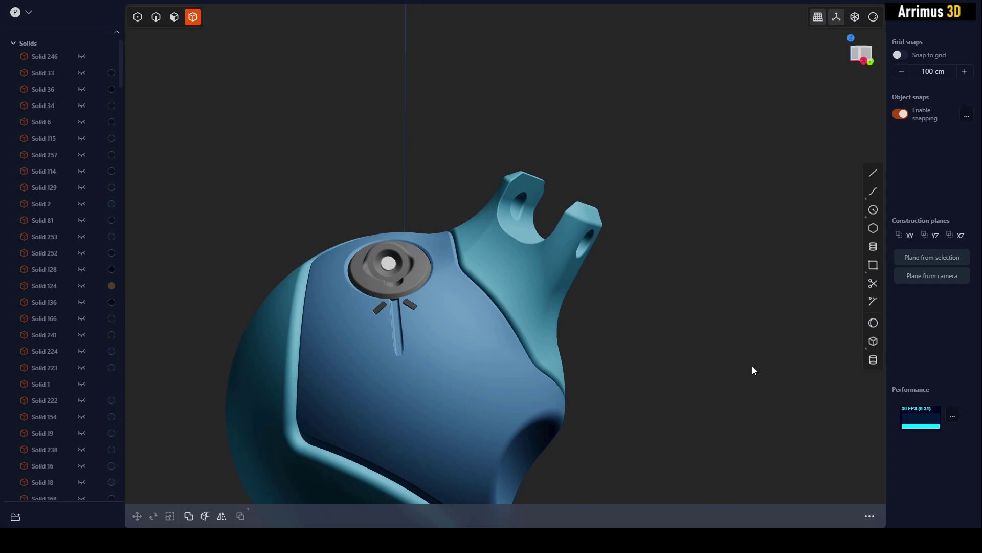
middle_drag(696, 328, 673, 301)
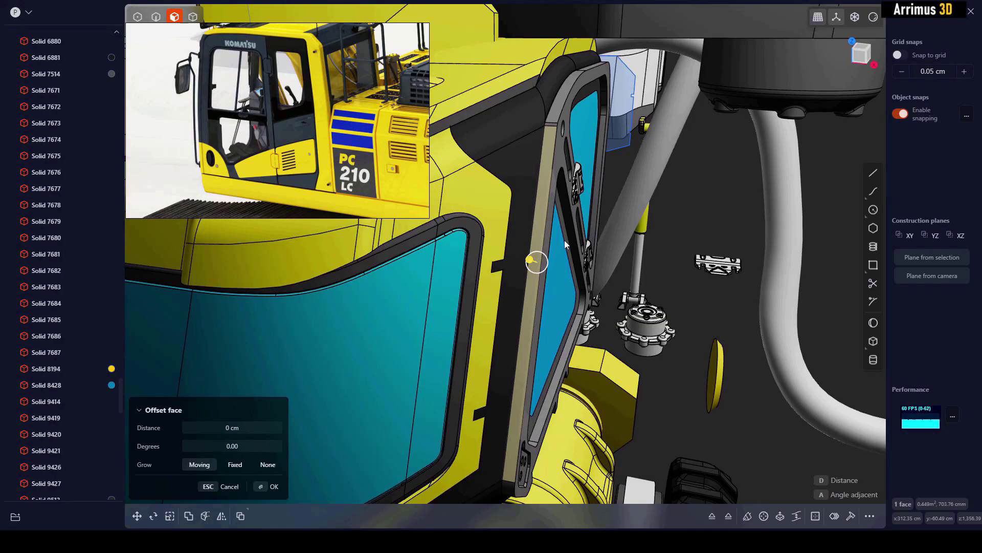
Duplicate the narrow side face of the excavator's window frame and move the copy along the X axis
key(g)
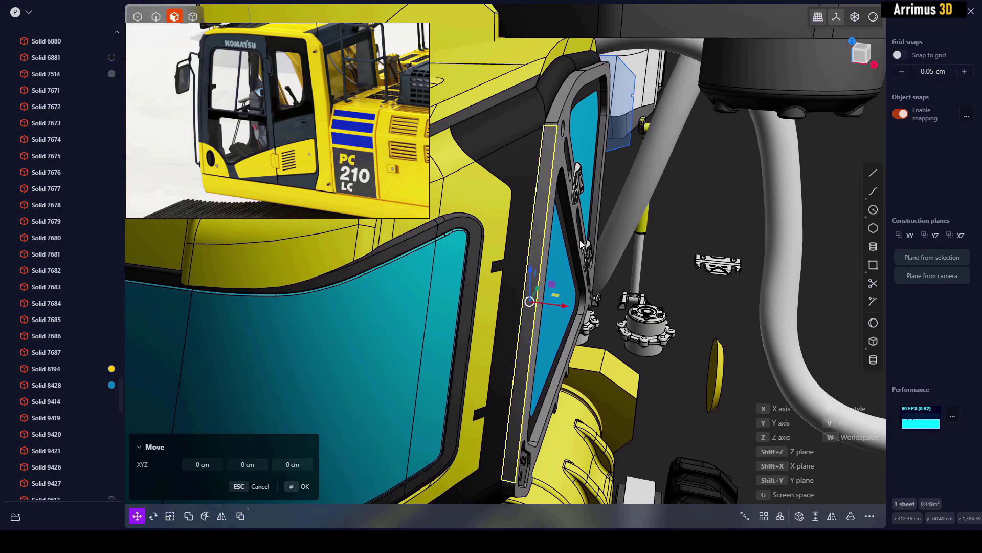
key(x)
click(606, 256)
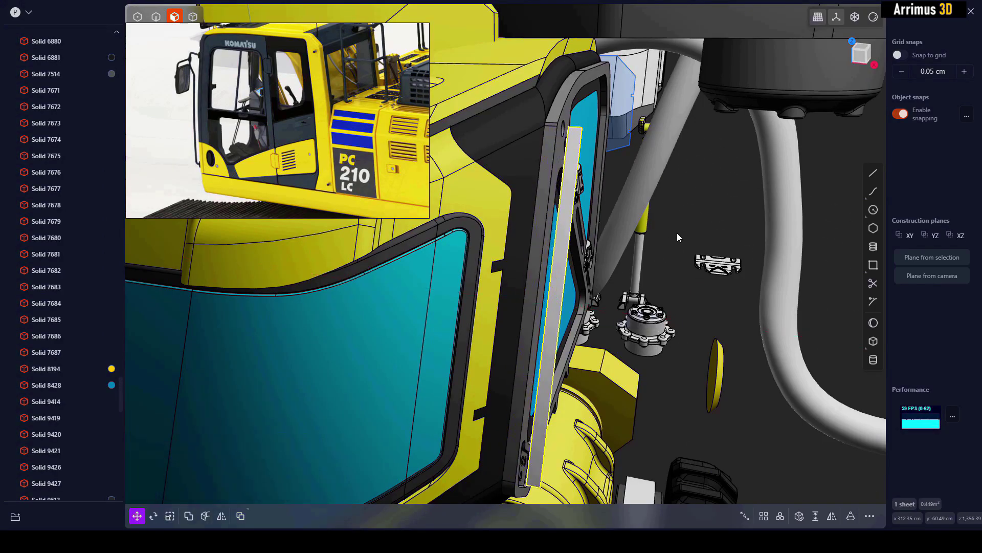
click(677, 233)
middle_drag(616, 210, 582, 192)
click(567, 190)
scroll(582, 192, down, 3)
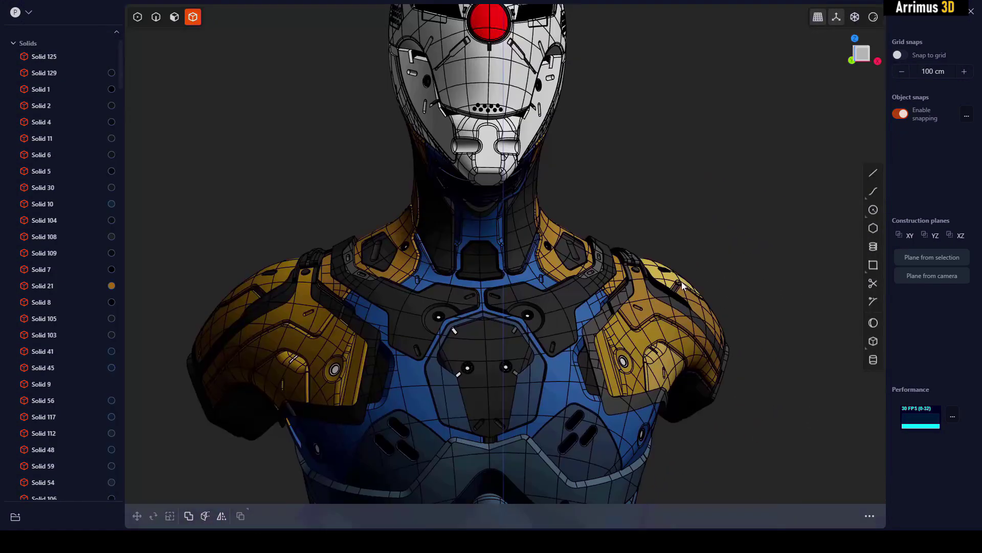
middle_drag(682, 281, 485, 209)
scroll(494, 162, up, 5)
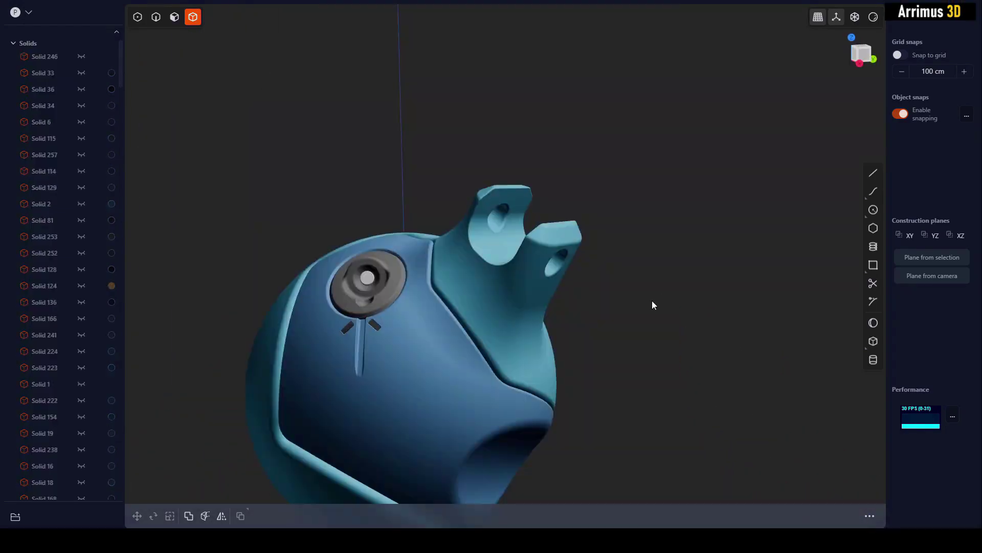
middle_drag(654, 305, 559, 261)
scroll(537, 332, up, 1)
scroll(587, 209, up, 8)
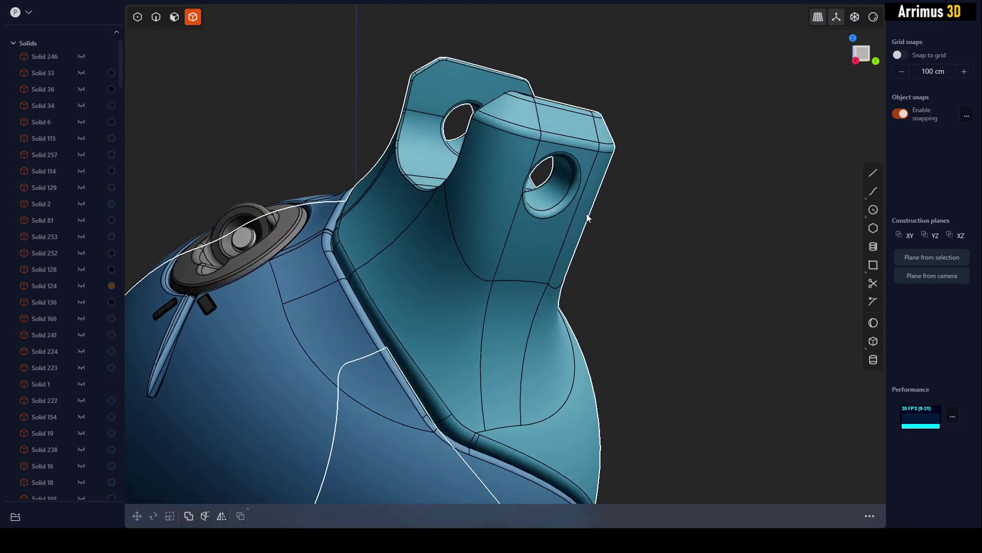
Try selecting the inner edge of the hole in the near lug for a fillet
key(2)
click(558, 189)
key(f)
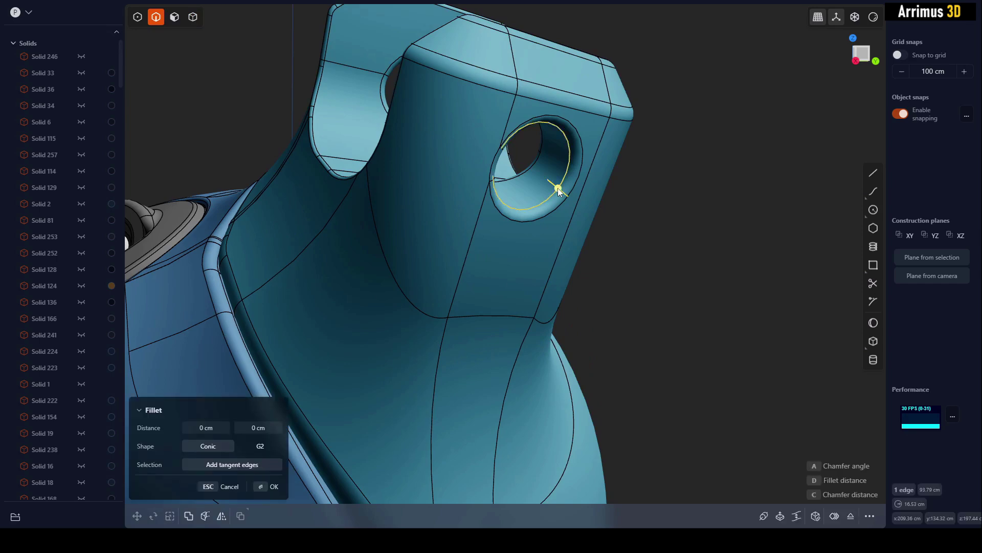
middle_drag(558, 188, 504, 205)
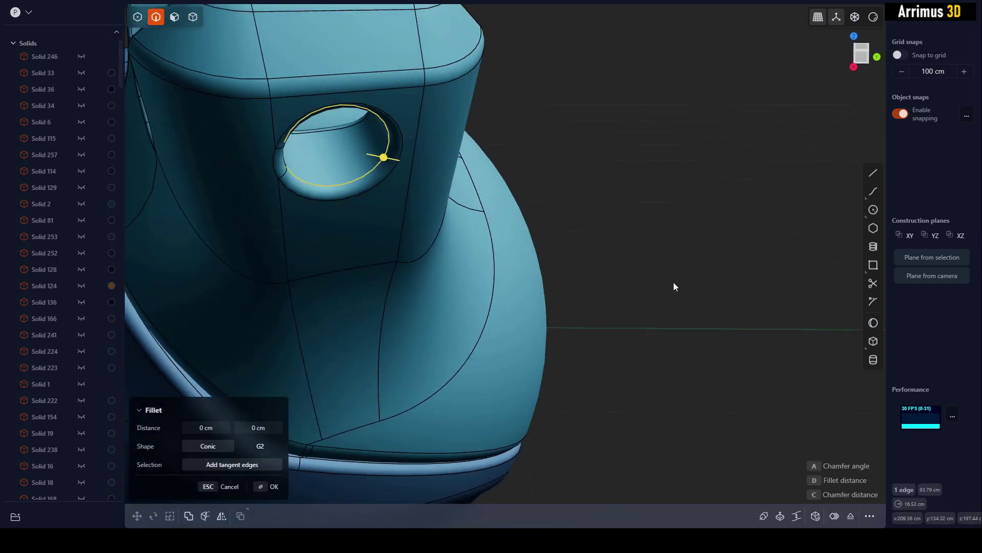
key(Escape)
Draw a closed straight-sided polyline with one inward notch on the ground plane beside the spherical model
middle_drag(674, 287, 803, 244)
click(872, 173)
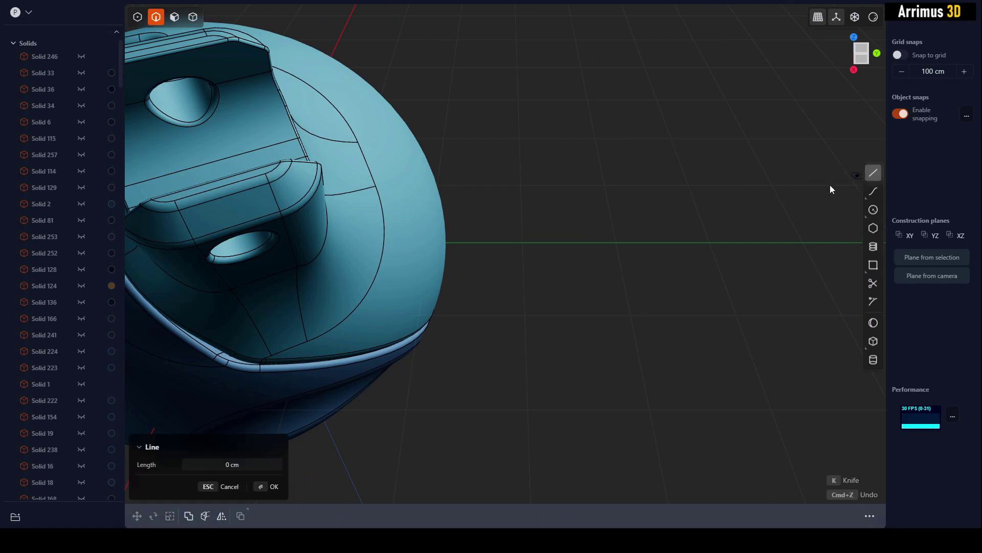
click(637, 163)
click(512, 118)
click(454, 304)
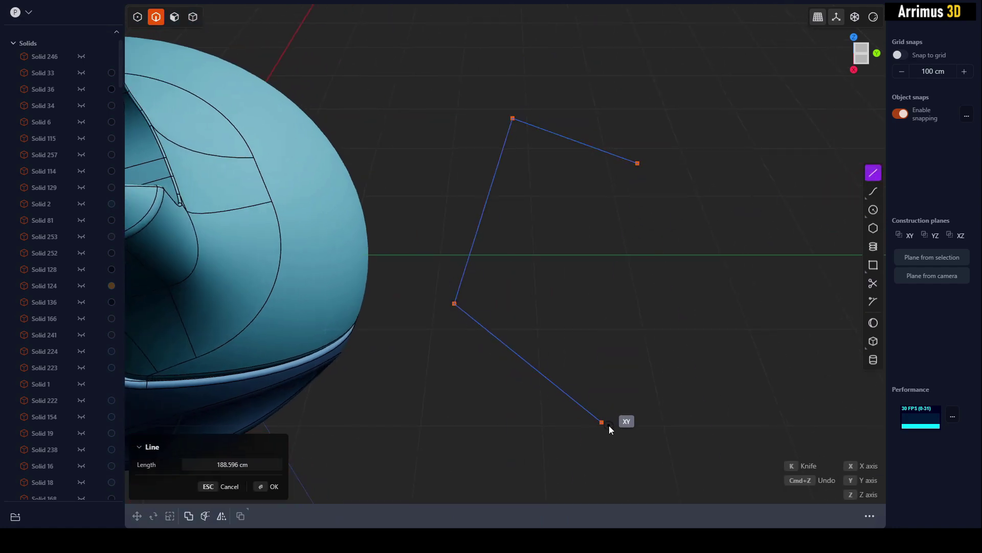
click(609, 425)
click(717, 341)
click(649, 252)
click(692, 183)
click(638, 164)
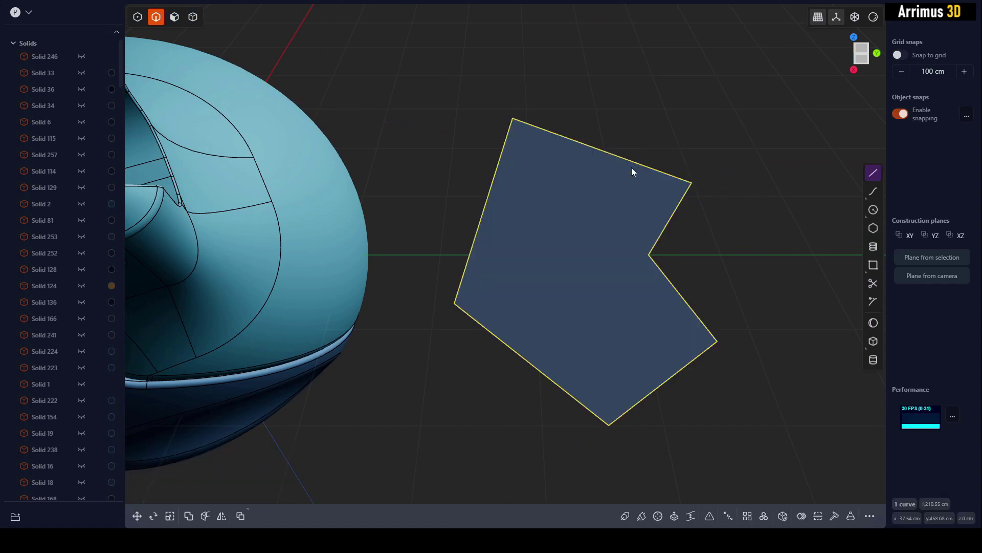
click(735, 269)
Try to extrude the notched region upward from the ground plane
scroll(646, 279, down, 1)
middle_drag(646, 279, 492, 258)
key(3)
click(541, 262)
key(e)
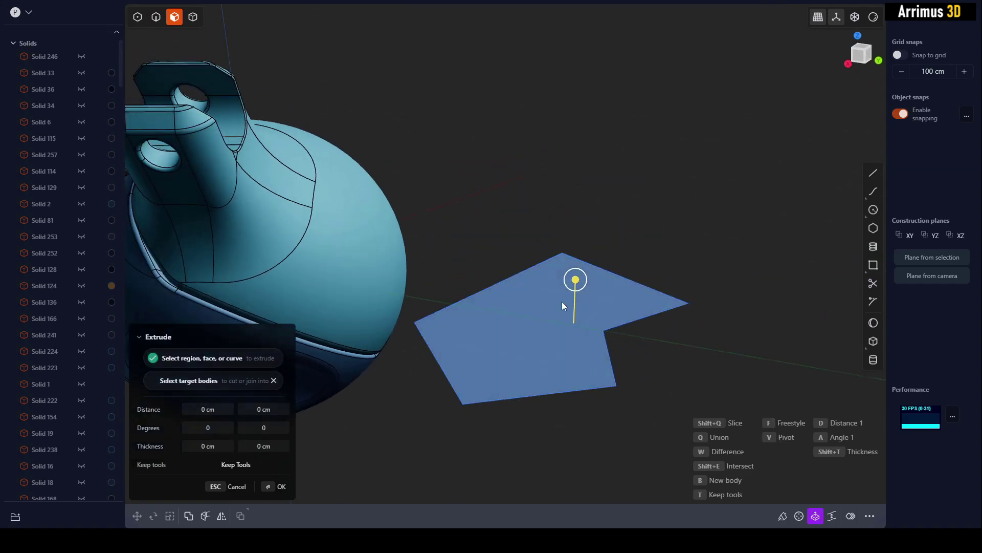
drag(563, 302, 622, 205)
key(Escape)
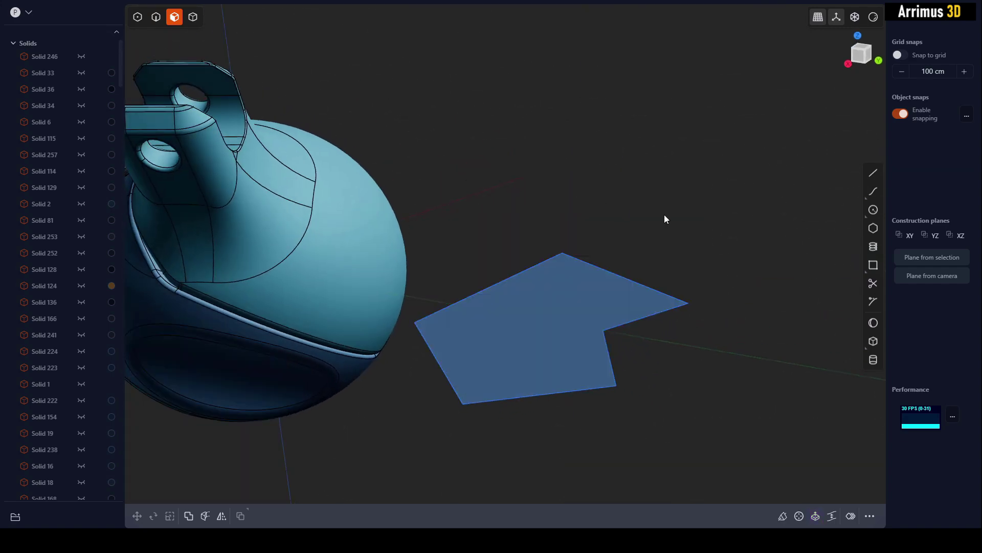
Rotate the notched polygon curve about its centre so it stands nearly upright
middle_drag(610, 307, 621, 278)
click(605, 312)
key(r)
click(676, 342)
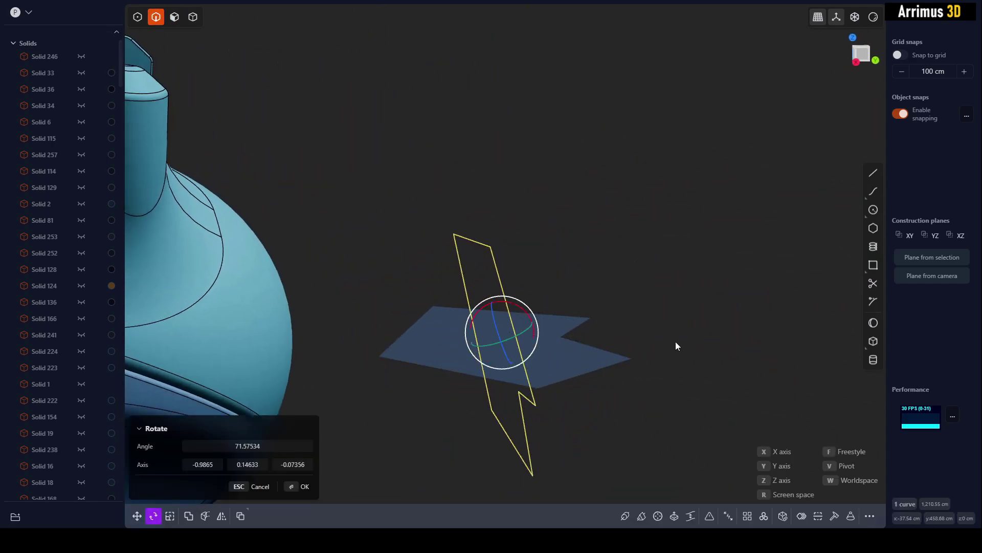
right_click(688, 245)
click(689, 235)
middle_drag(689, 235, 635, 242)
Cut the teal shell solid using the rotated polygon curve as the cutter
key(4)
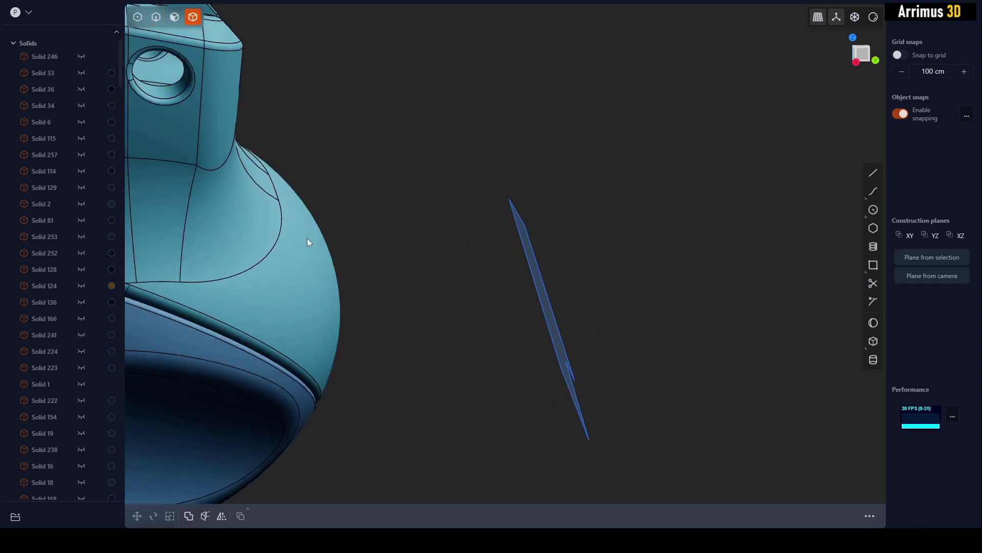
click(307, 238)
middle_drag(307, 238, 554, 253)
key(c)
click(558, 247)
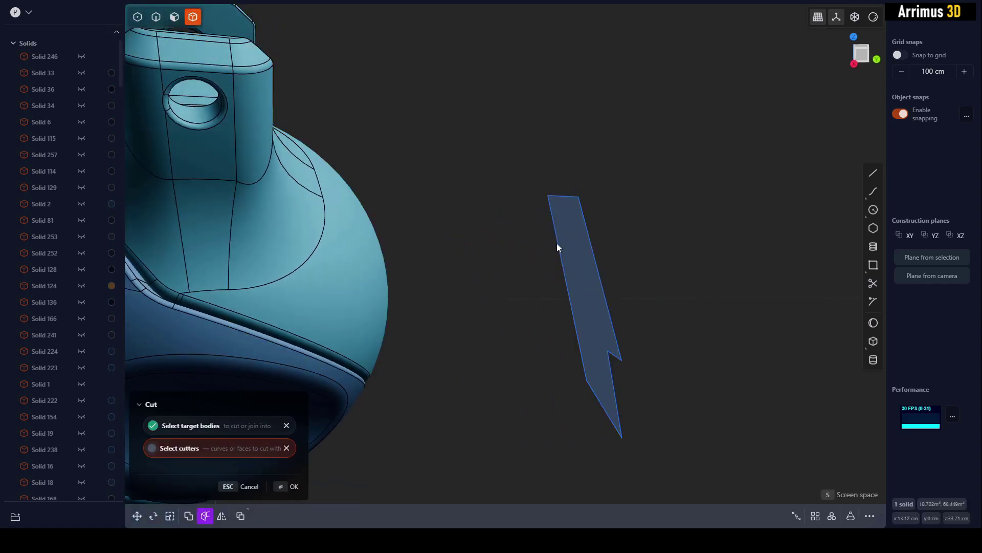
key(Return)
middle_drag(482, 219, 333, 279)
click(584, 164)
Undo the cut and the polygon curve's rotation
key(ctrl+z)
key(ctrl+z)
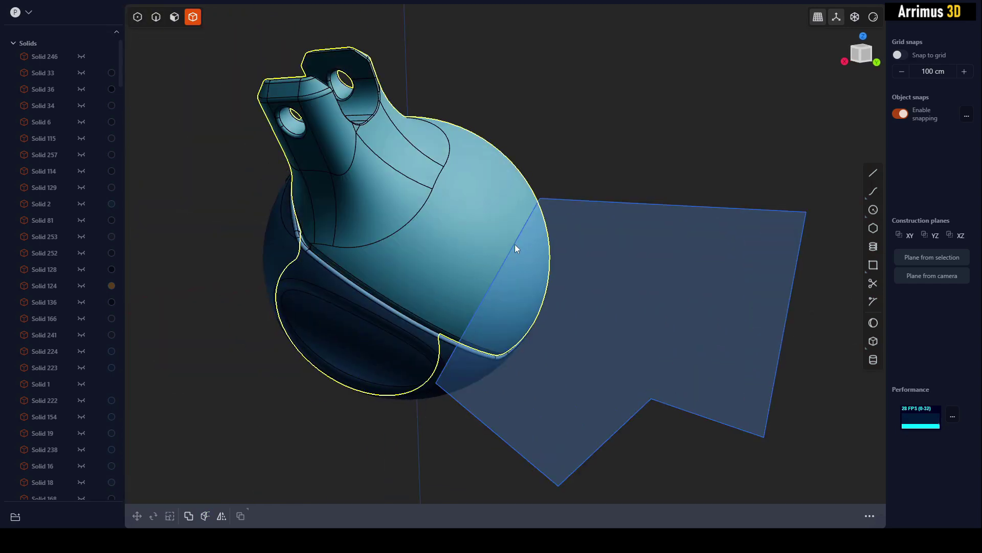
middle_drag(515, 244, 652, 142)
key(ctrl+z)
key(ctrl+z)
key(ctrl+z)
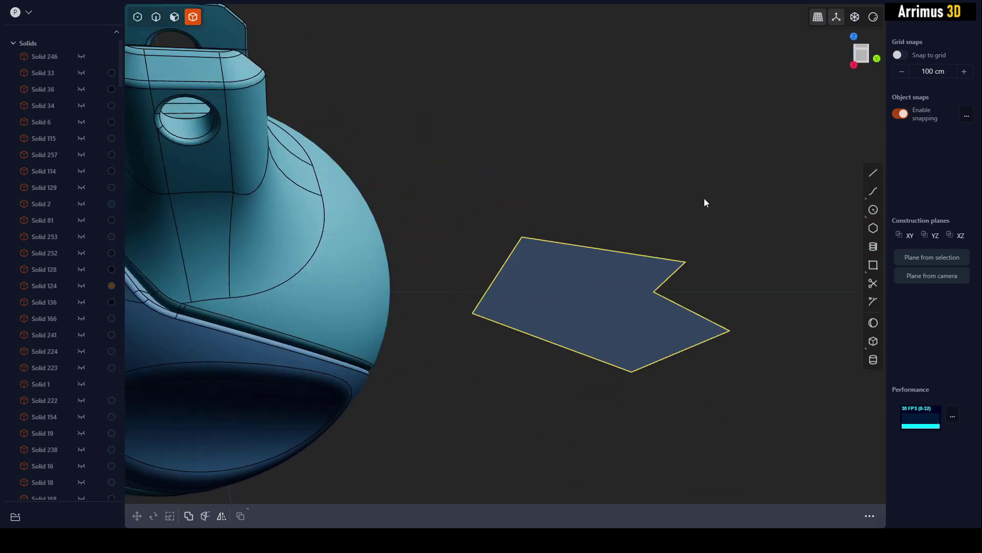
Move the outer corner vertex beside the polygon's notch upward off the ground plane
key(1)
click(687, 262)
mouse_move(686, 262)
middle_down()
mouse_move(648, 278)
mouse_move(637, 296)
mouse_move(662, 316)
mouse_move(683, 282)
middle_up()
key(g)
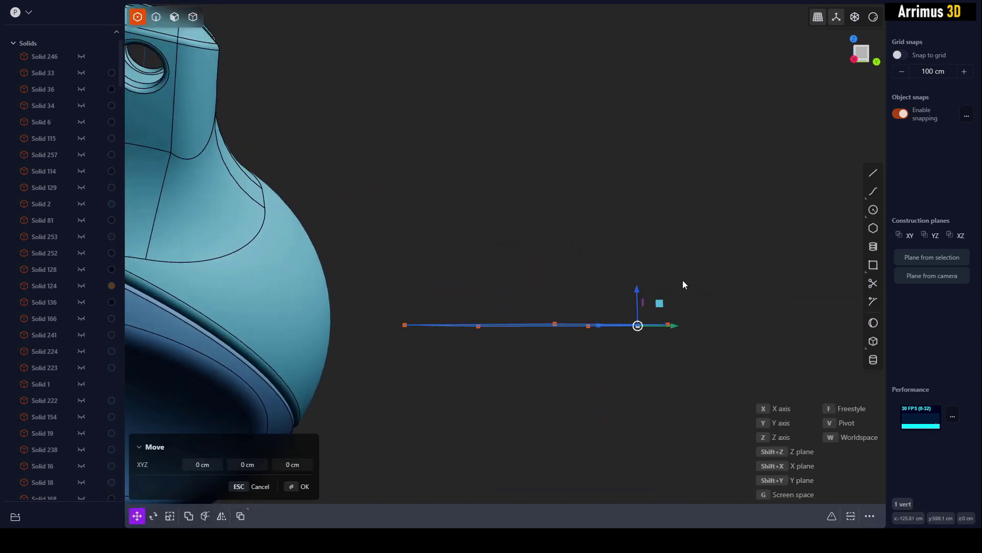
mouse_move(698, 230)
middle_down()
mouse_move(705, 262)
mouse_move(712, 235)
middle_up()
click(712, 236)
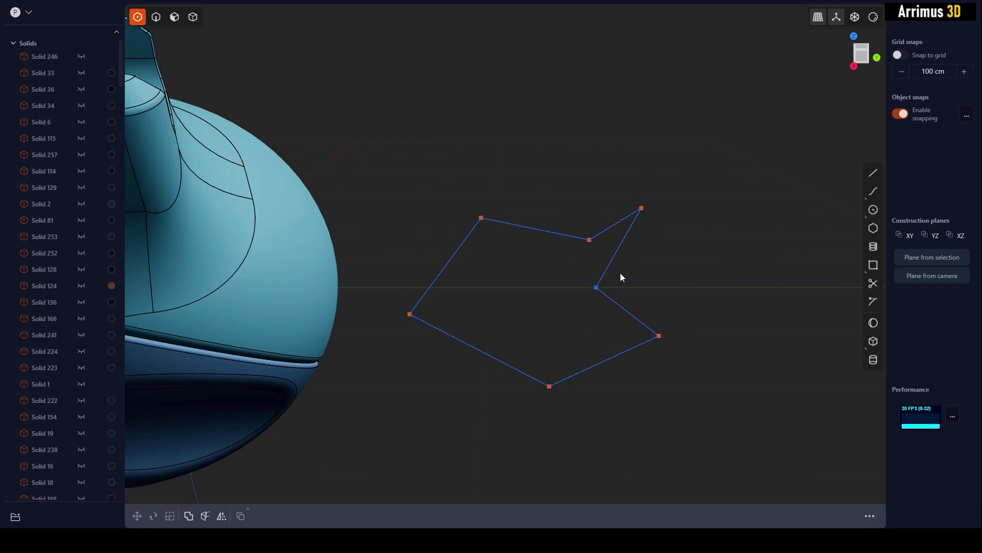
middle_drag(621, 274, 686, 231)
middle_drag(528, 251, 594, 230)
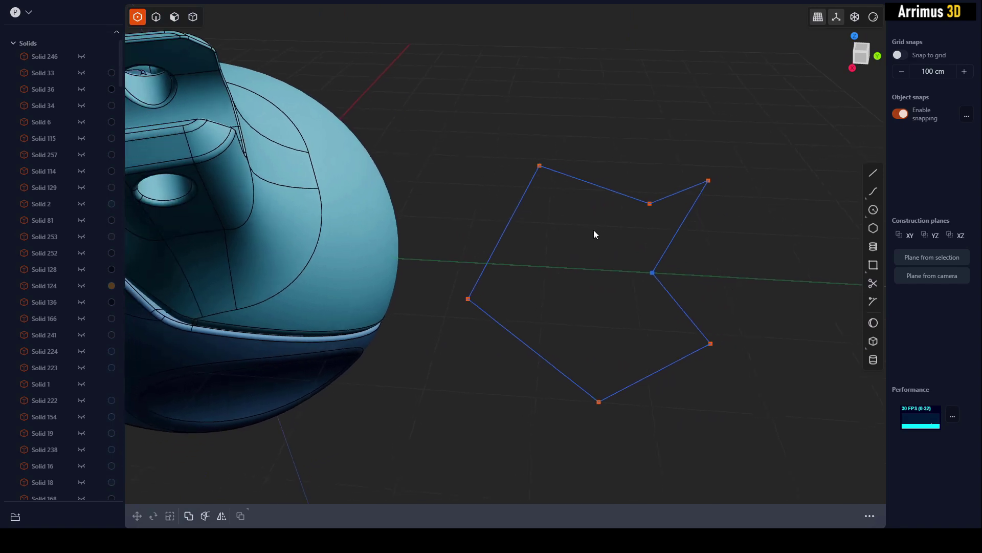
Extrude the flat notched region upward into a solid block
click(618, 251)
key(3)
key(e)
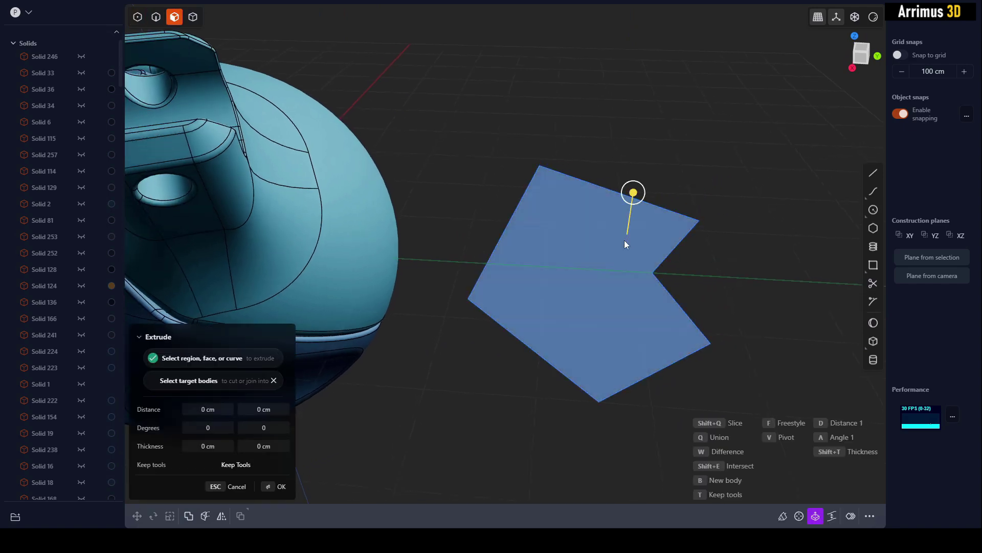
click(619, 130)
right_click(619, 131)
shift+middle_drag(774, 179, 751, 208)
scroll(752, 213, down, 5)
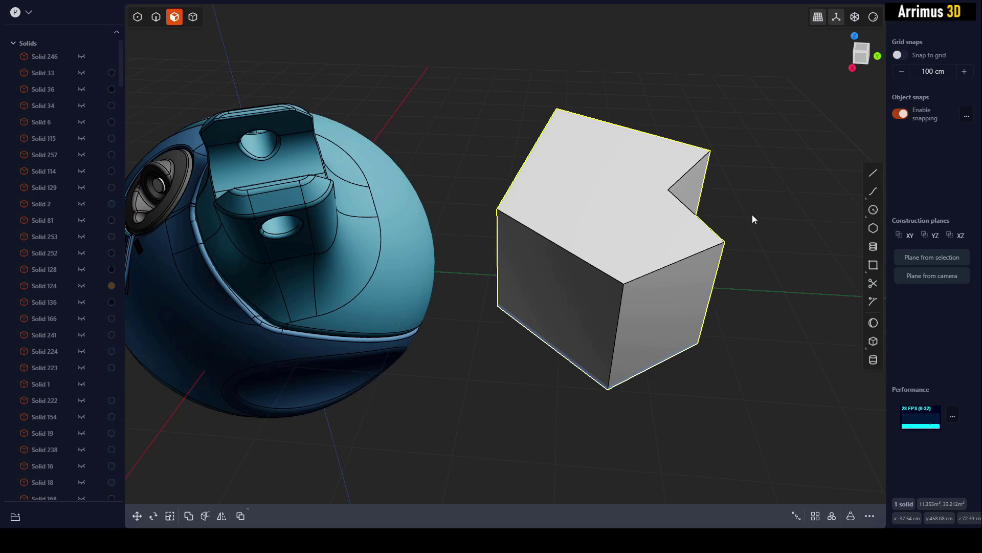
Delete the extruded block and its source polygon curve
key(4)
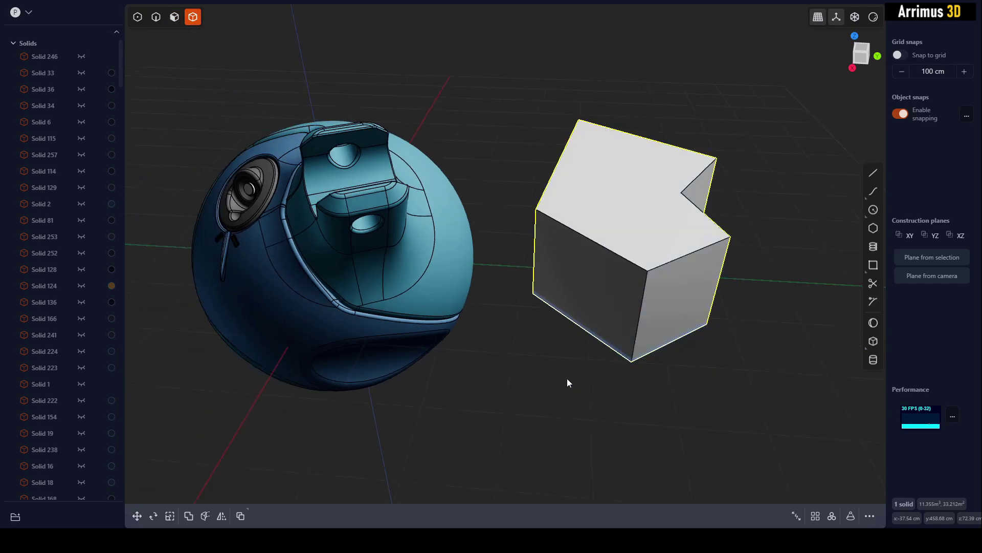
key(Delete)
middle_drag(567, 379, 687, 300)
key(2)
click(652, 287)
key(Delete)
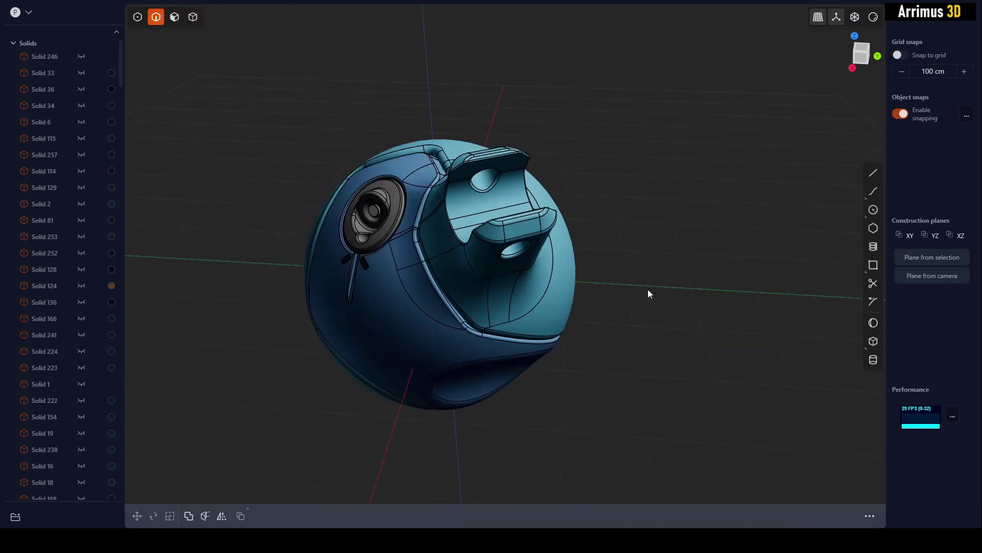
middle_drag(516, 287, 505, 213)
scroll(506, 213, up, 5)
scroll(532, 213, up, 6)
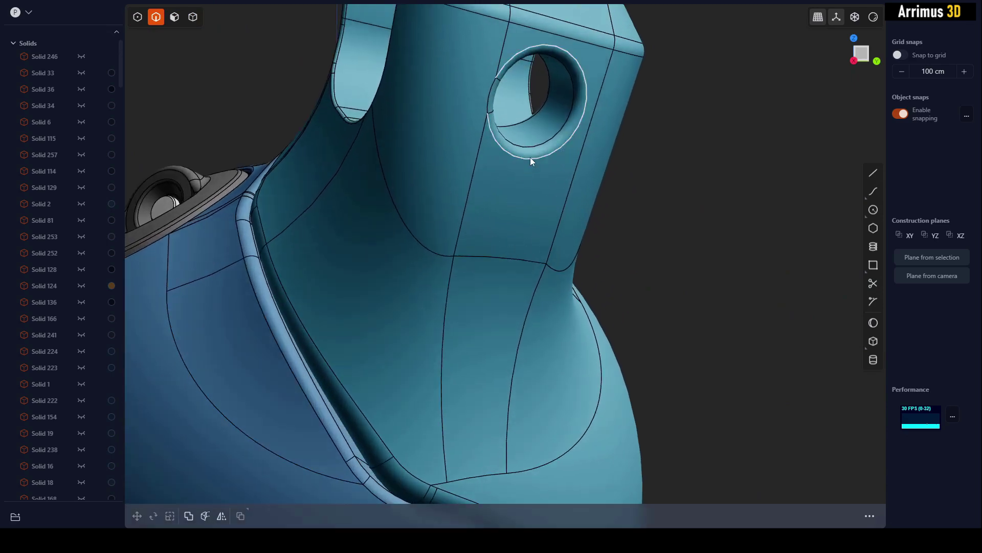
click(560, 127)
middle_drag(560, 127, 437, 202)
scroll(437, 201, up, 4)
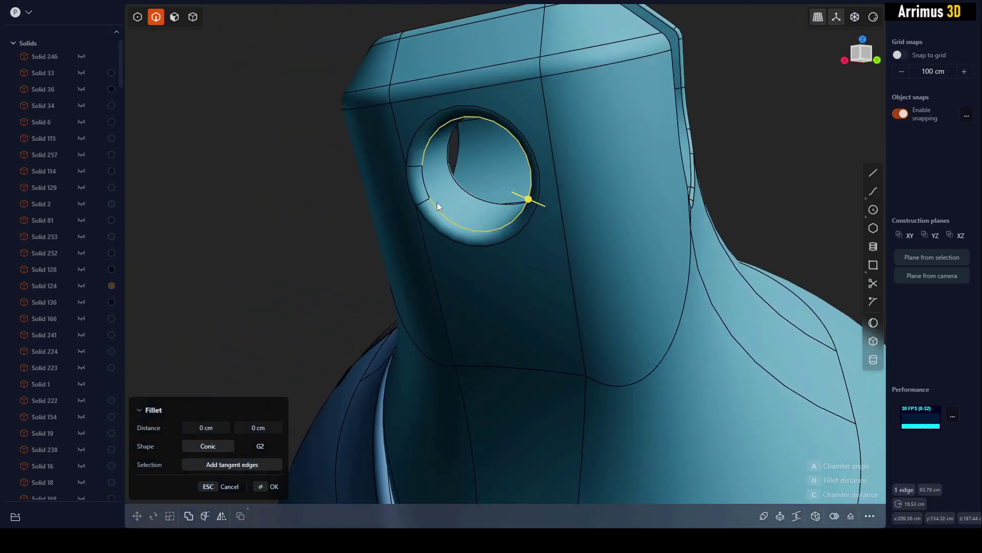
key(Escape)
Duplicate the complete inner edge loop of the near lug's hole as a separate curve in place
middle_drag(295, 200, 538, 216)
scroll(684, 230, up, 2)
double_click(711, 208)
scroll(540, 216, down, 3)
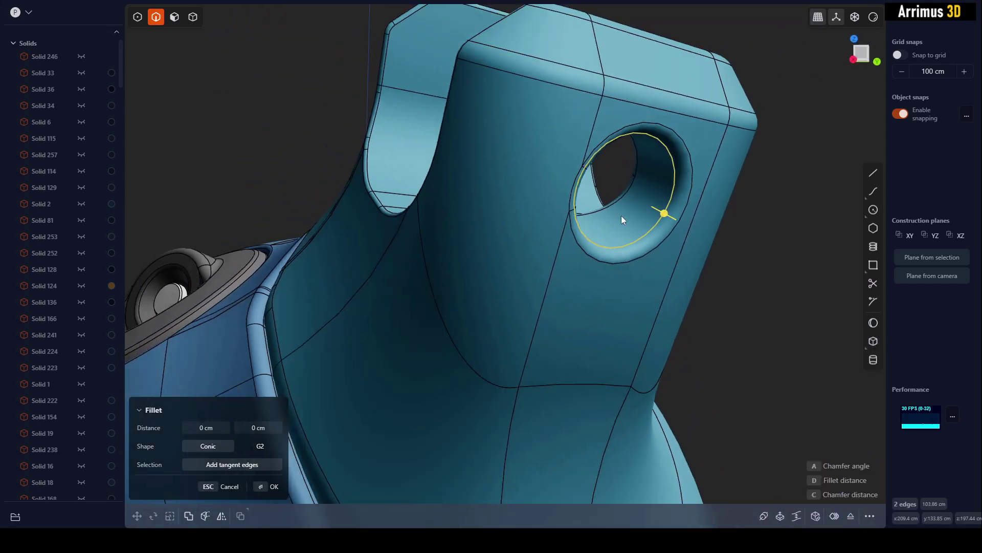
key(shift+d)
middle_drag(729, 257, 696, 277)
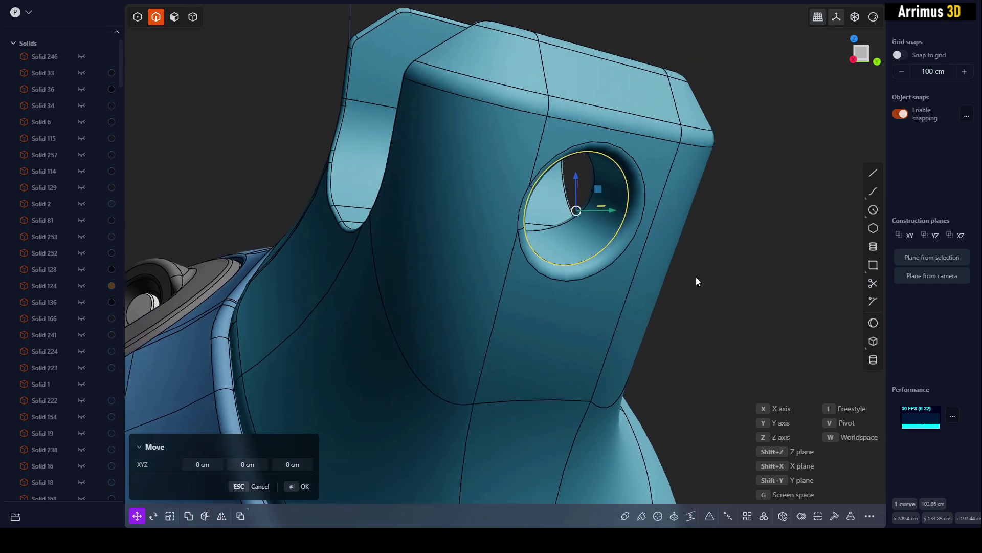
scroll(694, 277, down, 2)
scroll(694, 276, down, 1)
Isolate the duplicated hole curve, unhide the other solids, and examine the curve's position on the lug from several sides
key(shift+h)
middle_drag(614, 235, 560, 225)
key(alt+h)
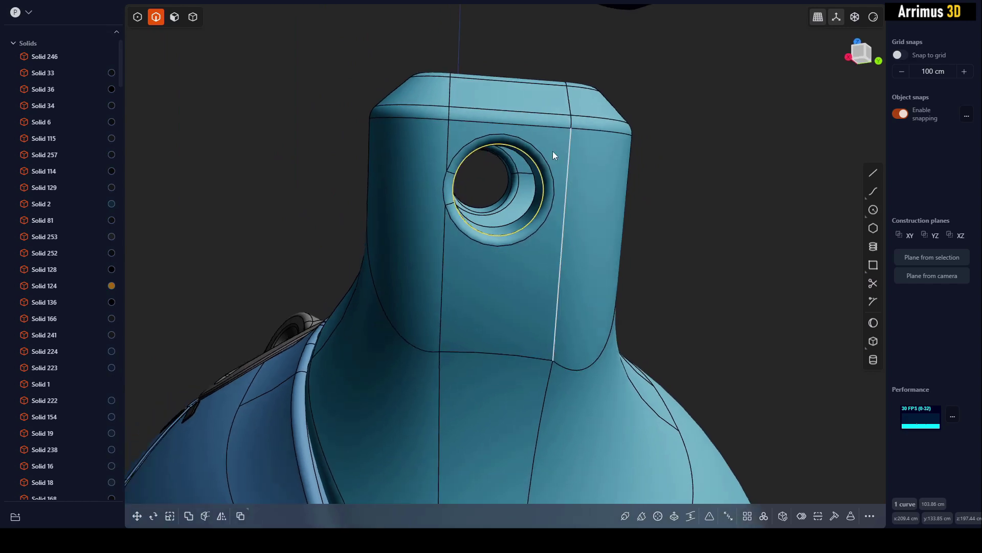
middle_drag(561, 176, 665, 254)
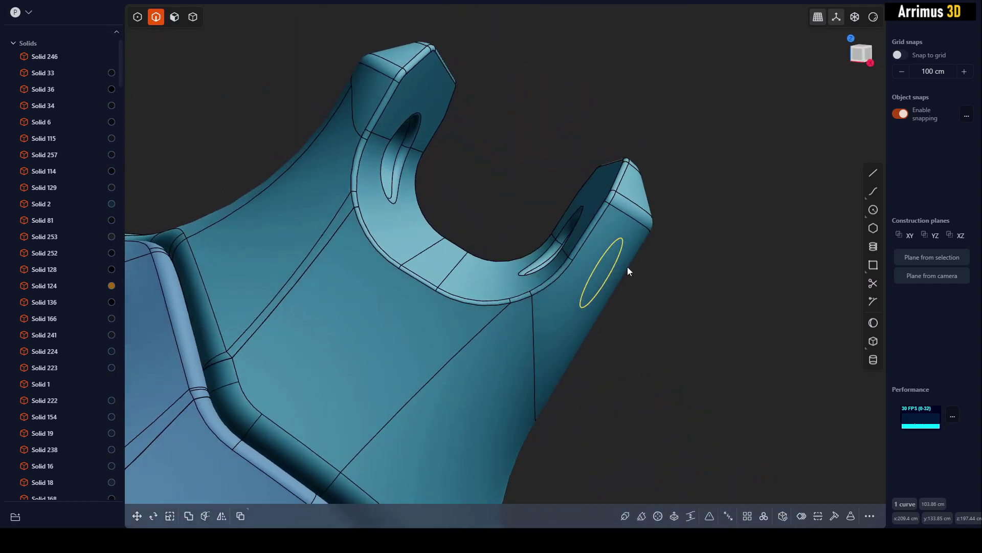
middle_drag(678, 287, 602, 250)
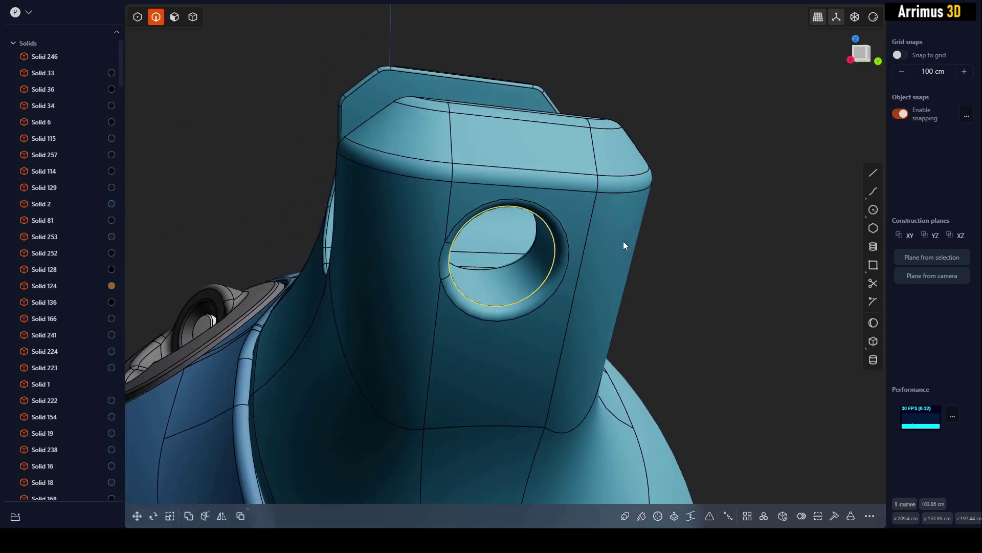
Flatten the duplicated hole curve by scaling it to 0 along Z about a pivot aligned to the near lug's outer face
key(s)
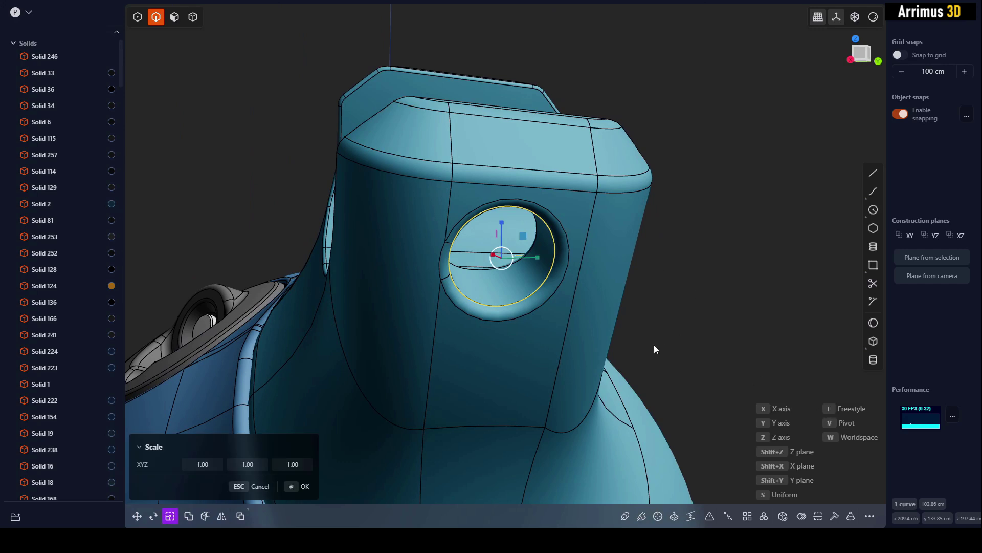
key(v)
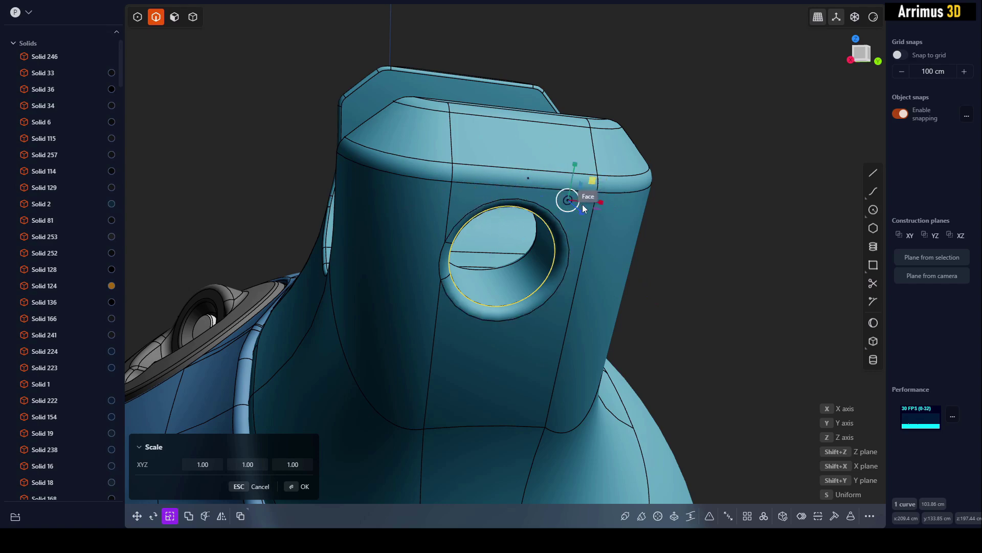
click(533, 340)
middle_drag(533, 339, 694, 308)
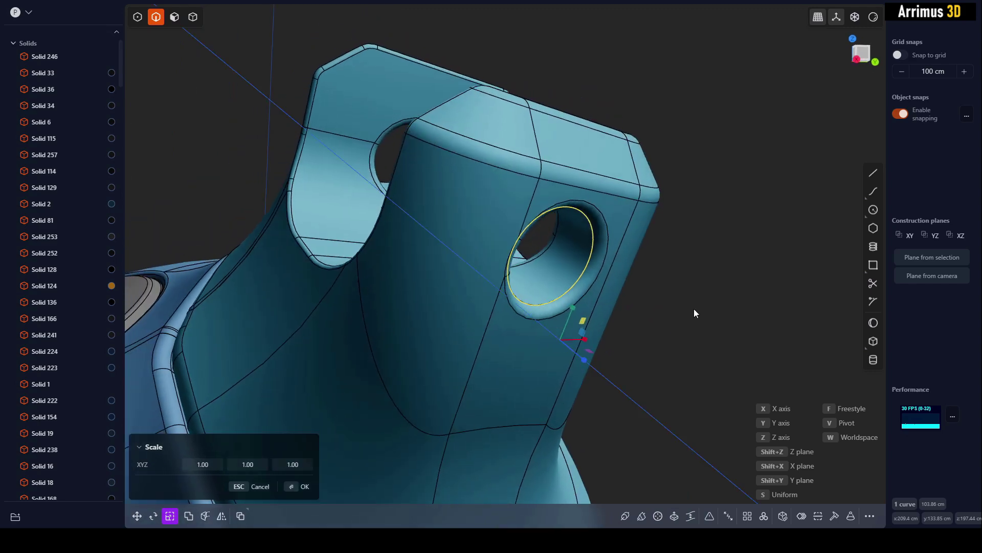
text(0)
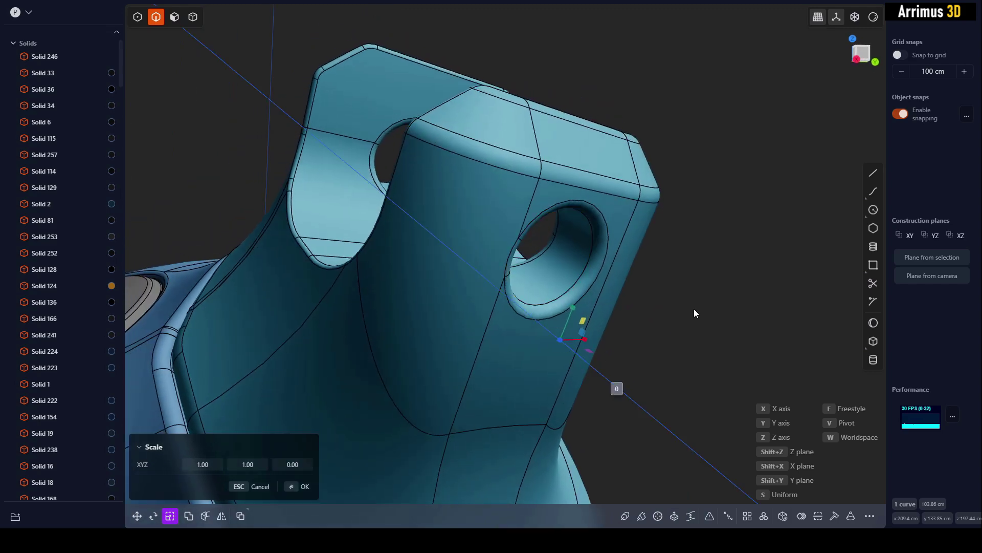
key(Return)
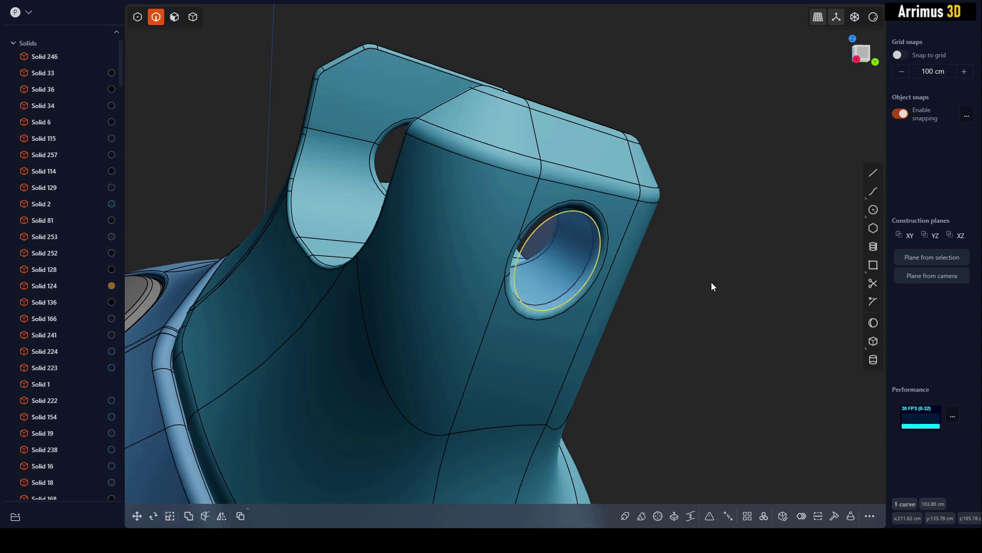
Extrude the flattened circular region through both lugs to form a solid cylindrical pin
middle_drag(714, 284, 663, 360)
middle_drag(452, 340, 666, 301)
click(736, 273)
key(3)
click(546, 219)
key(e)
drag(665, 301, 554, 229)
click(340, 109)
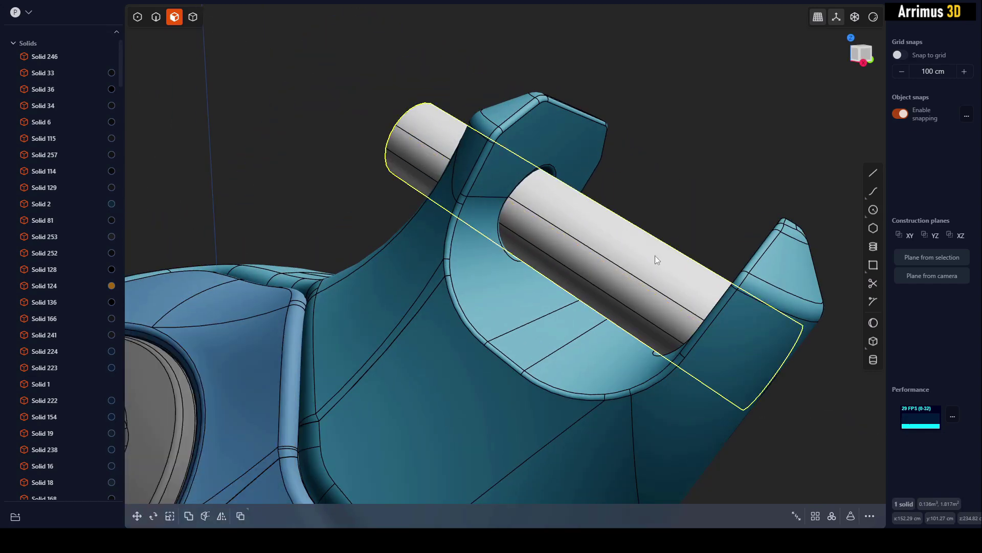
Offset the pin's end face outward so it protrudes from the near lug
middle_drag(655, 255, 681, 321)
click(732, 351)
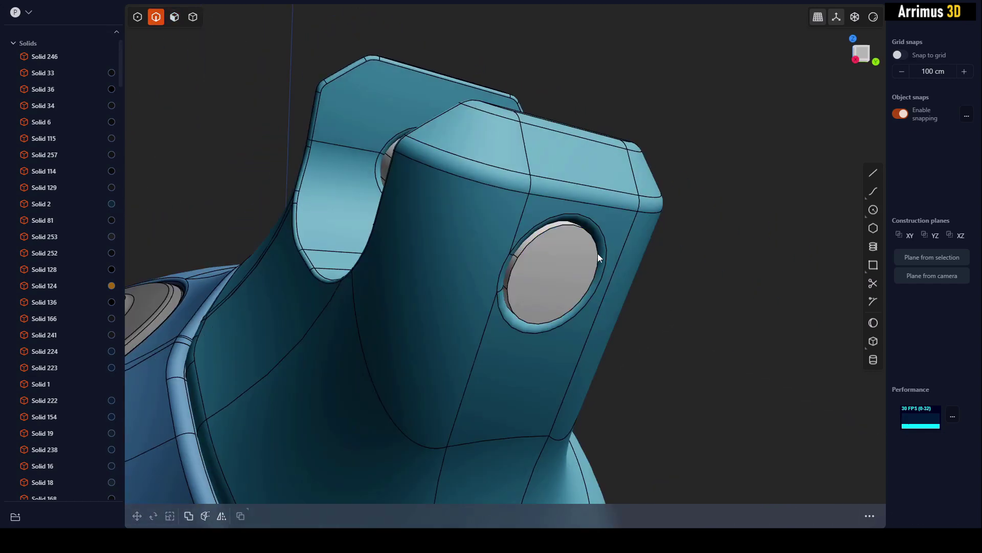
click(564, 272)
middle_drag(564, 271, 582, 274)
key(d)
click(625, 296)
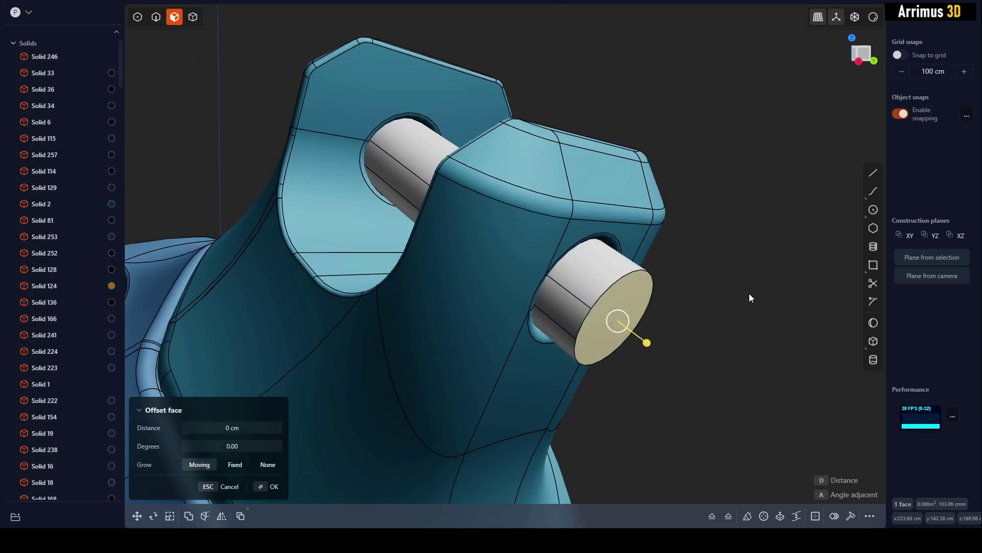
click(749, 293)
Draw a closed six-sided polygon with the Line tool on the ground plane beside the sphere
middle_drag(750, 293, 630, 267)
key(l)
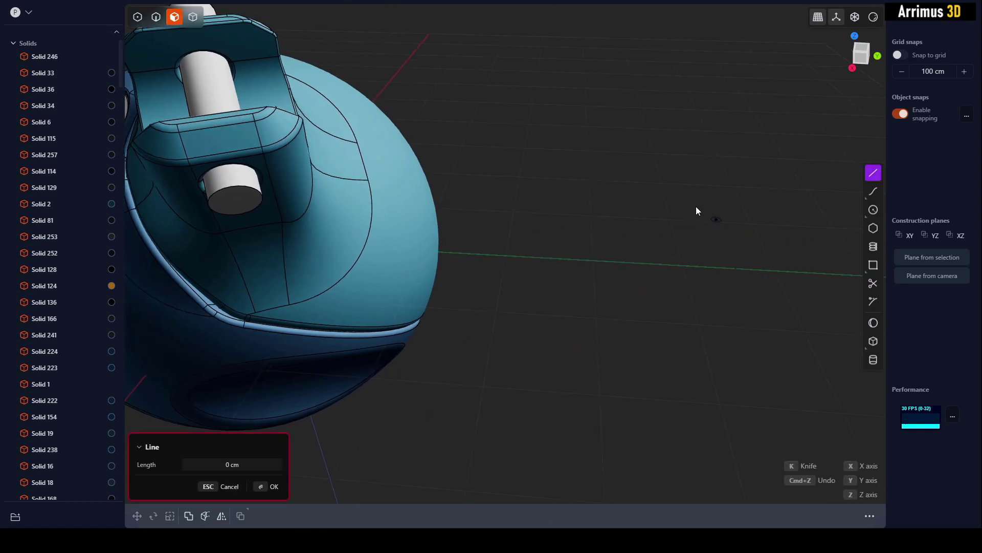
click(717, 219)
click(595, 160)
click(524, 229)
click(544, 397)
click(741, 413)
click(734, 337)
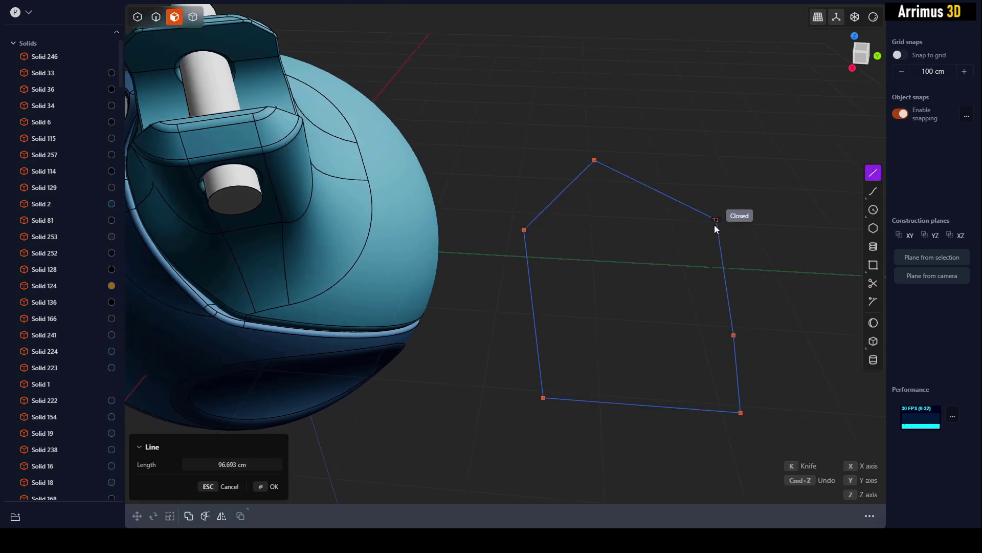
click(717, 220)
Raise one upper corner vertex of the polygon about 57 cm along Z
shift+middle_drag(742, 258, 635, 260)
key(1)
drag(642, 193, 604, 243)
middle_drag(669, 253, 657, 240)
key(g)
drag(653, 233, 651, 188)
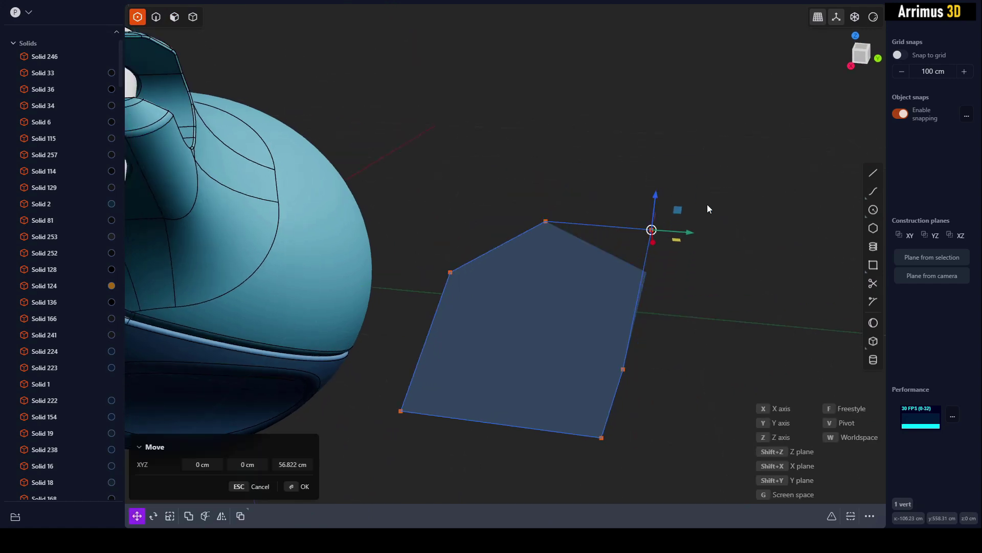
key(Escape)
Flatten the non-planar polygon curve by scaling it to 0 along the Z axis
middle_drag(721, 285, 687, 278)
key(2)
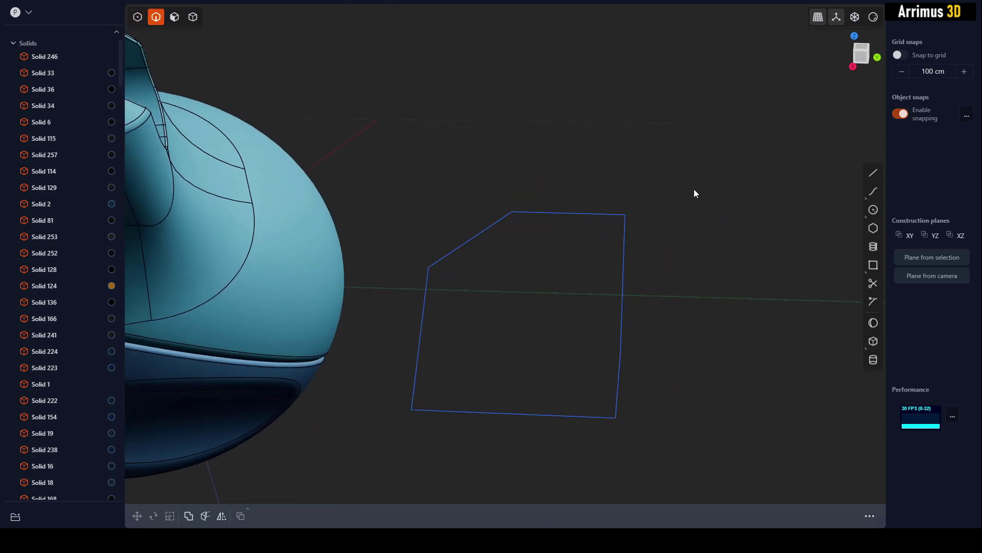
drag(685, 168, 570, 238)
shift+middle_drag(582, 227, 590, 225)
key(s)
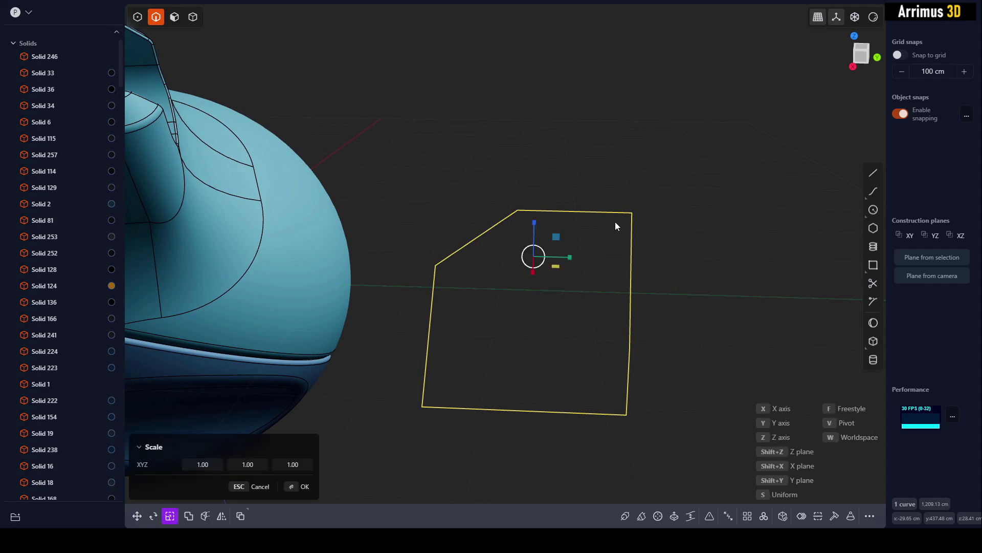
text(z)
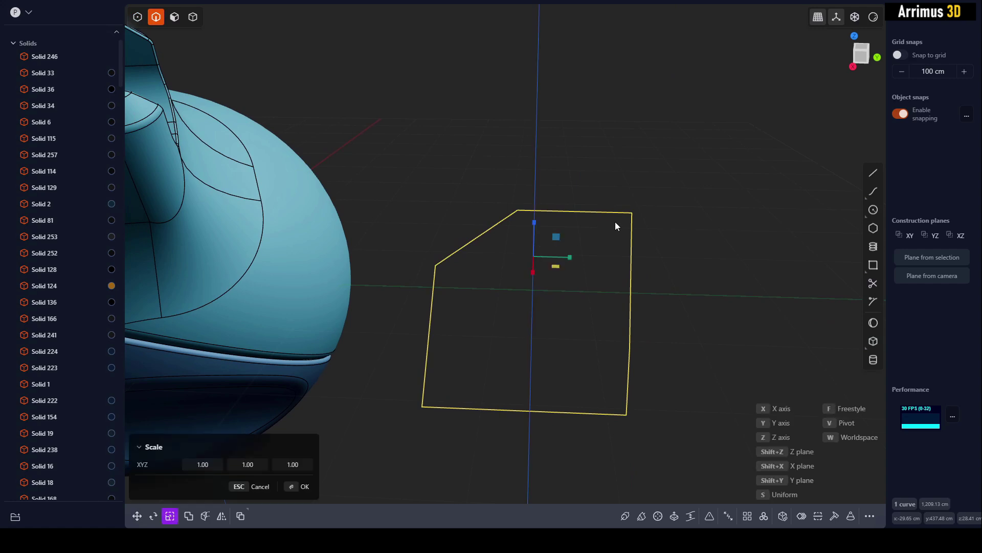
text(0)
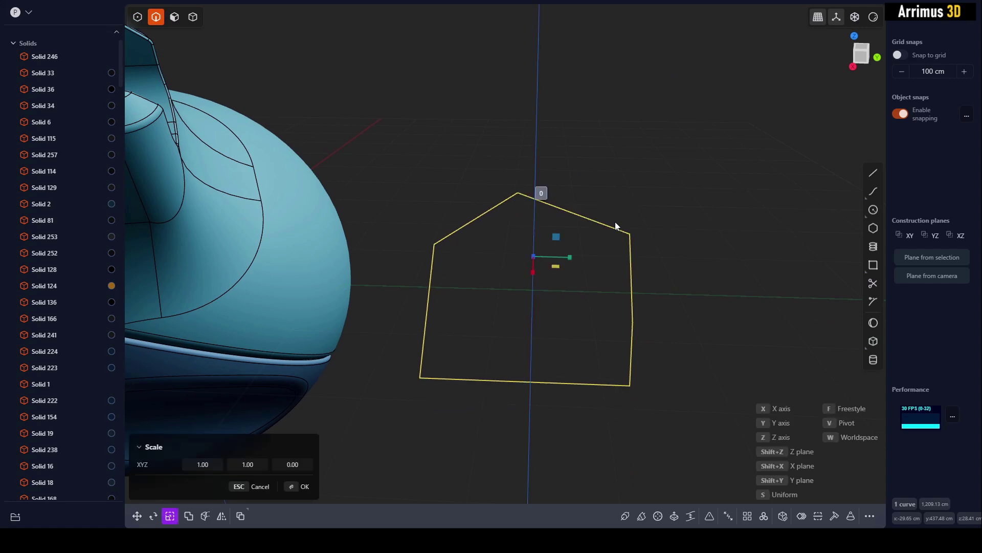
key(Return)
middle_drag(660, 191, 700, 204)
key(Return)
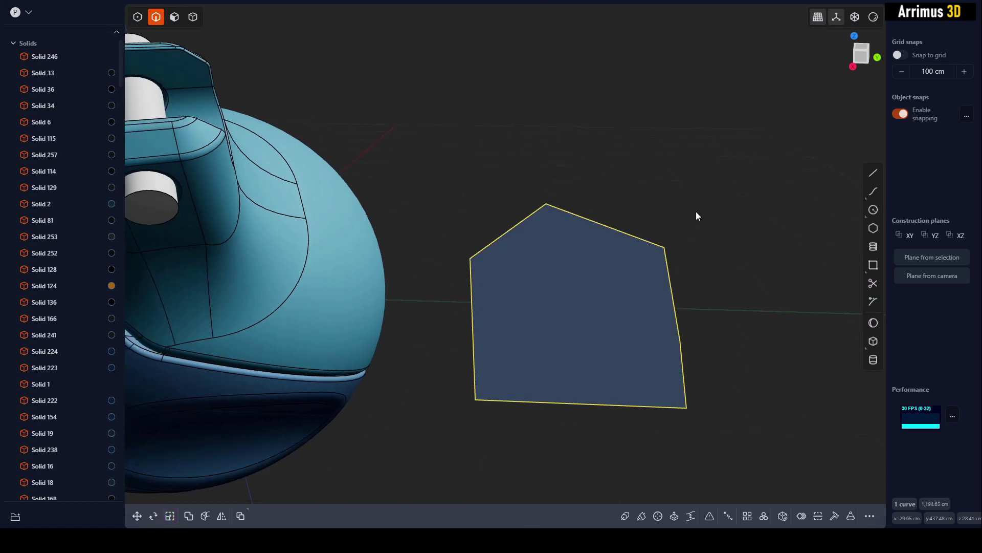
key(Escape)
Delete the flattened polygon curve
middle_drag(518, 263, 621, 261)
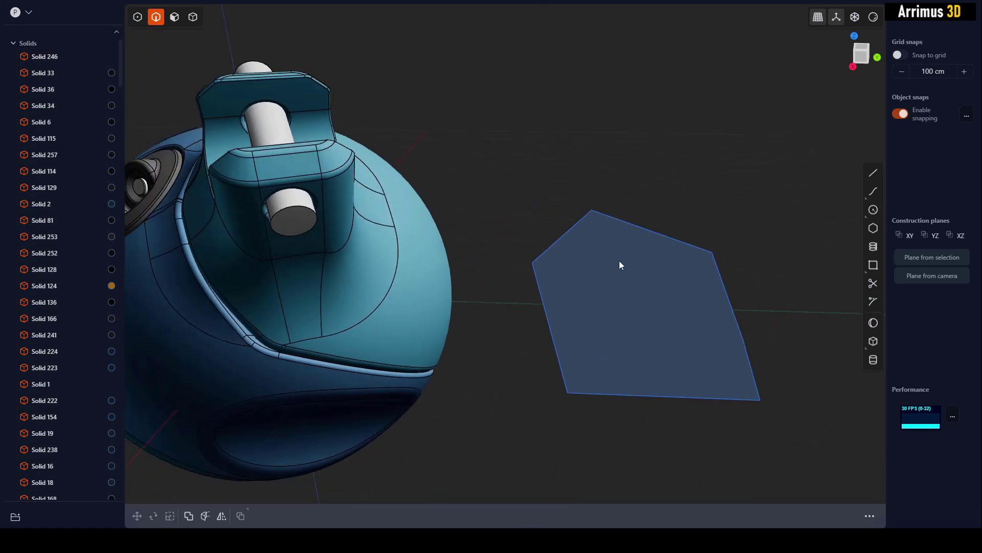
click(640, 234)
key(Delete)
Duplicate the four boundary edges of the curved neck face below the lugs as a separate curve
scroll(347, 254, up, 3)
middle_drag(347, 254, 506, 251)
scroll(402, 241, up, 2)
middle_drag(402, 241, 424, 265)
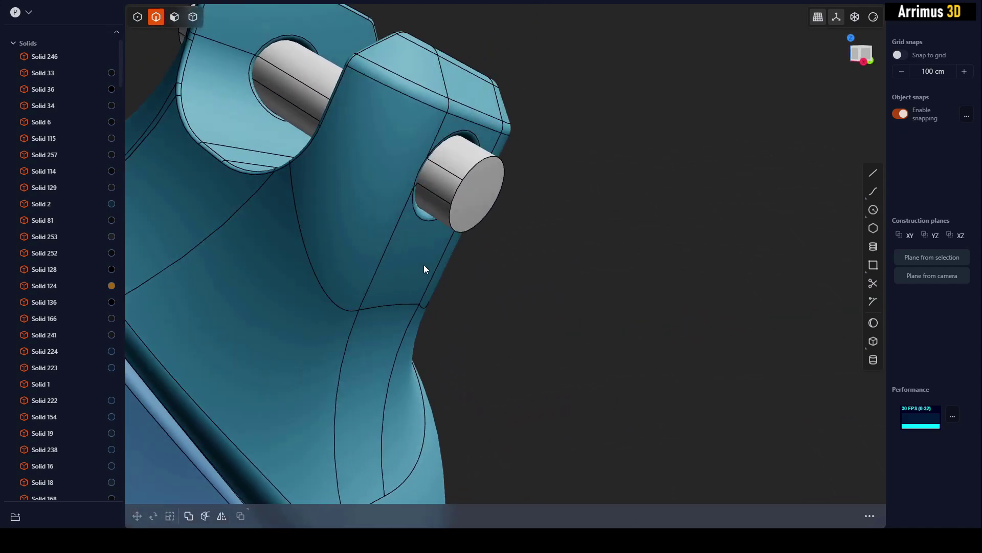
scroll(569, 219, down, 3)
middle_drag(569, 219, 550, 293)
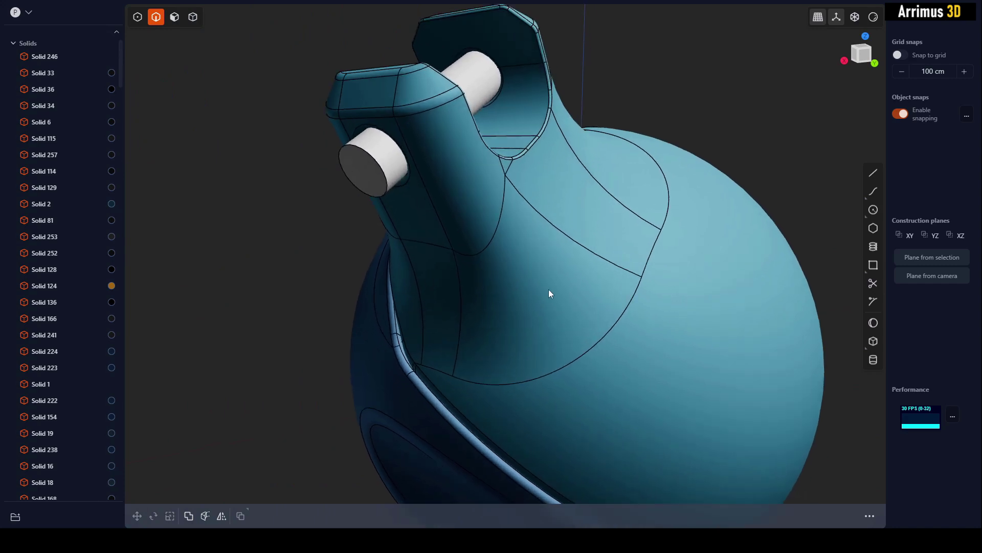
key(3)
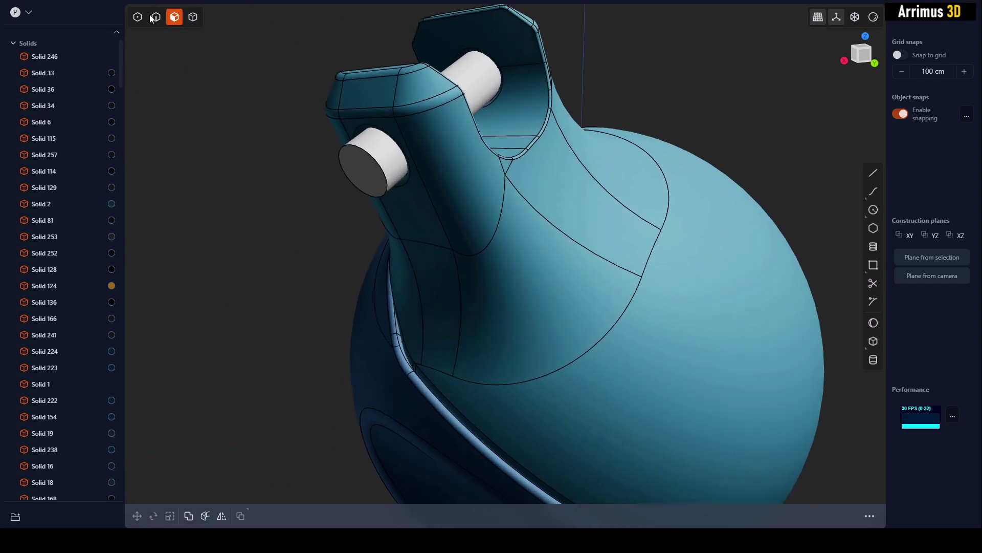
middle_drag(228, 161, 224, 85)
click(507, 295)
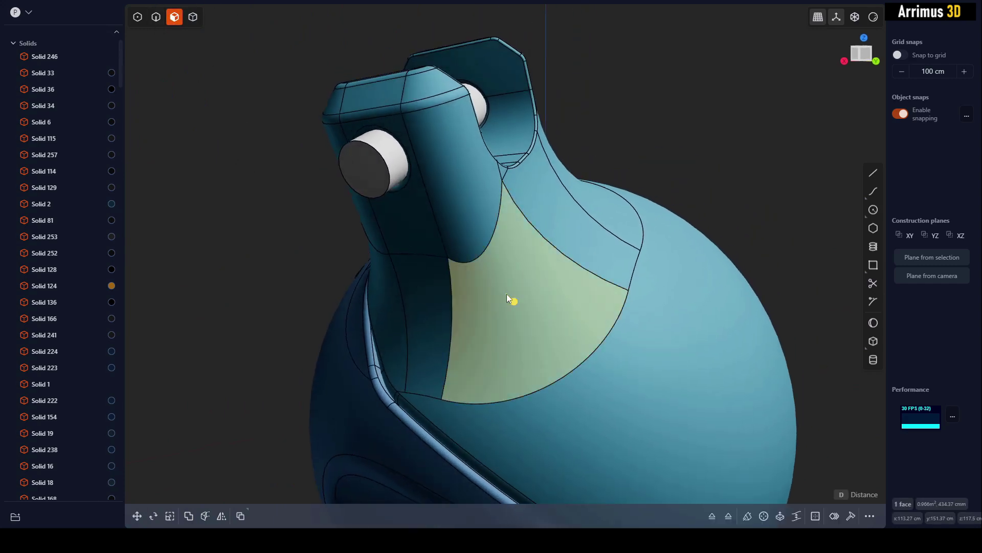
middle_drag(508, 296, 533, 280)
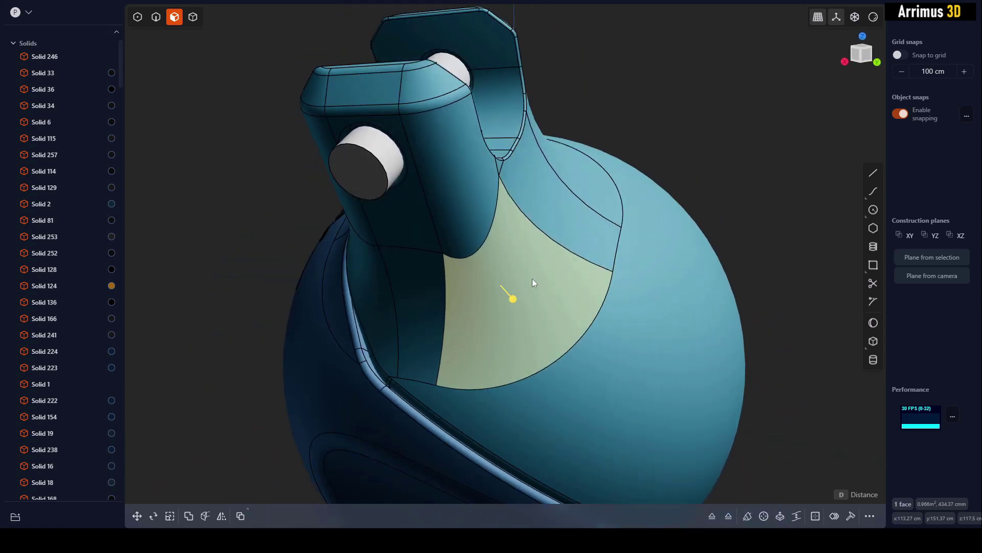
key(f)
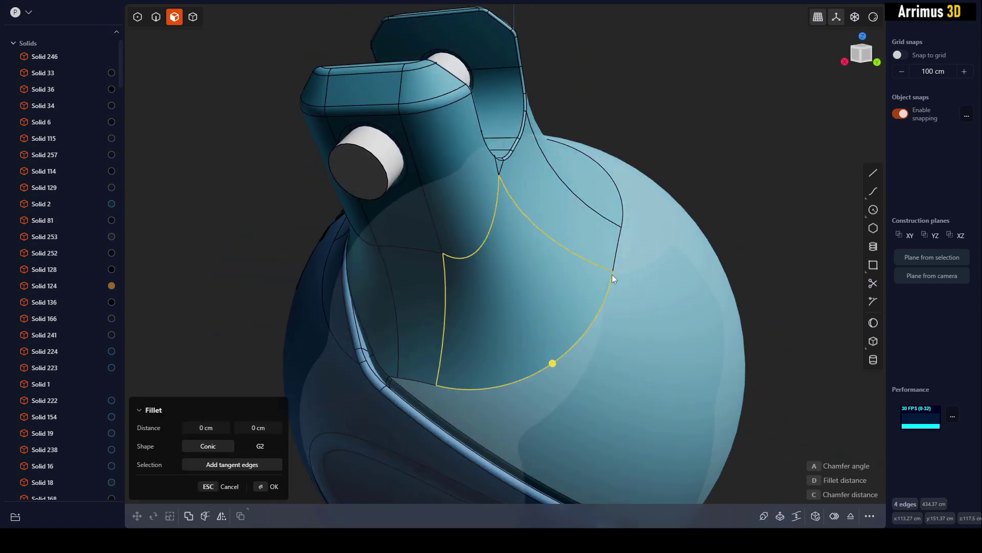
middle_drag(496, 191, 601, 310)
Move the extracted neck-face curve outward, clear of the body
key(g)
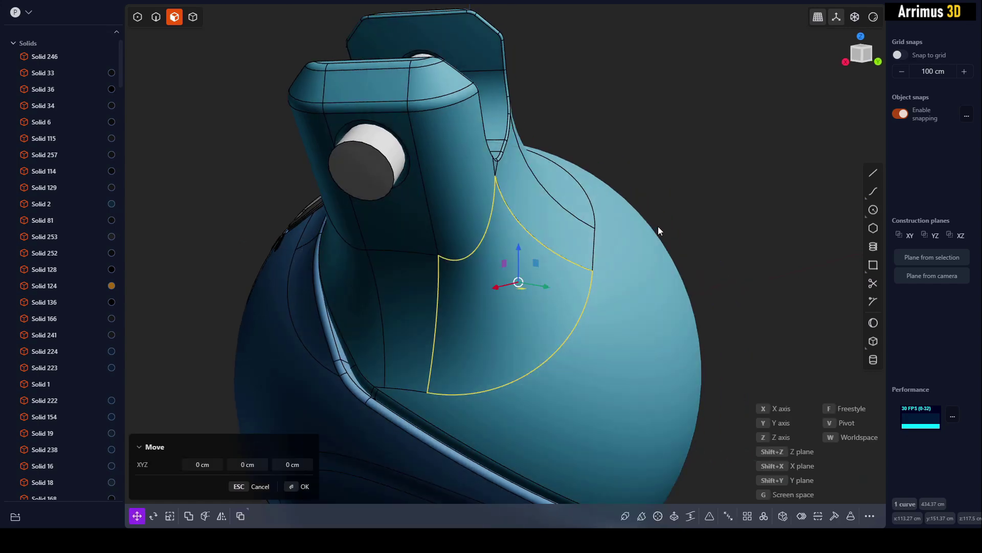
middle_drag(714, 227, 513, 273)
key(g)
click(636, 261)
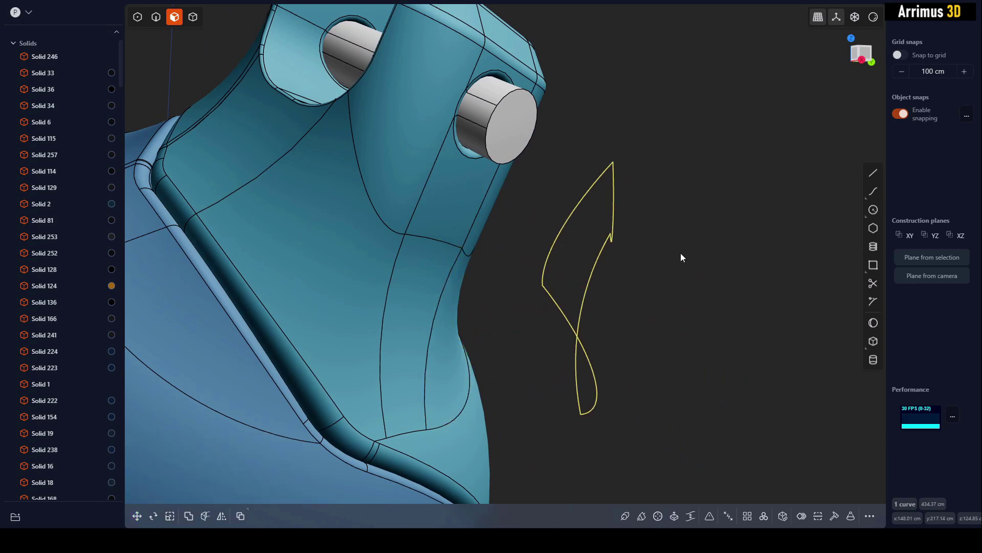
click(687, 263)
Flatten the neck-face curve by scaling it to 0 along Z about a pivot aligned to the curved neck face
middle_drag(688, 267, 607, 253)
key(2)
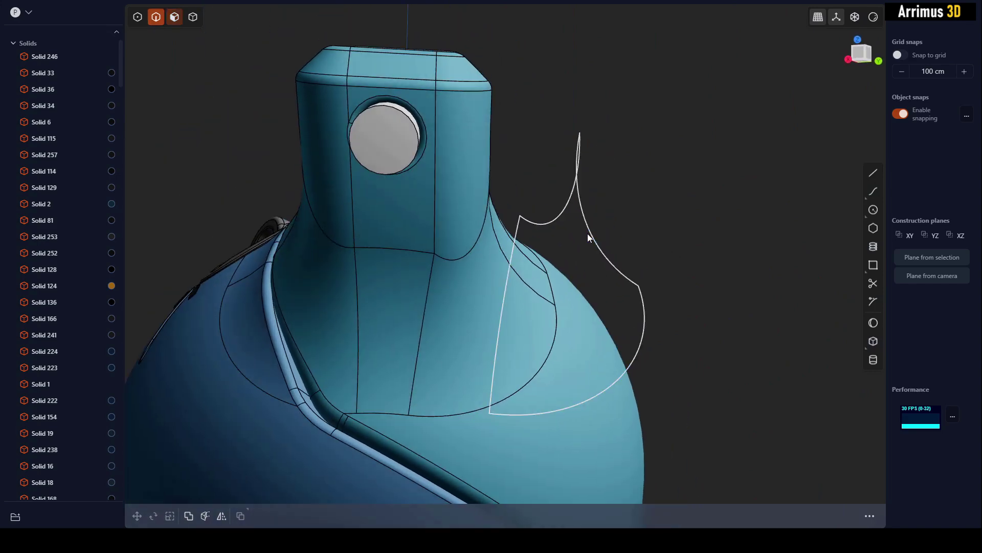
click(587, 232)
middle_drag(606, 231, 544, 252)
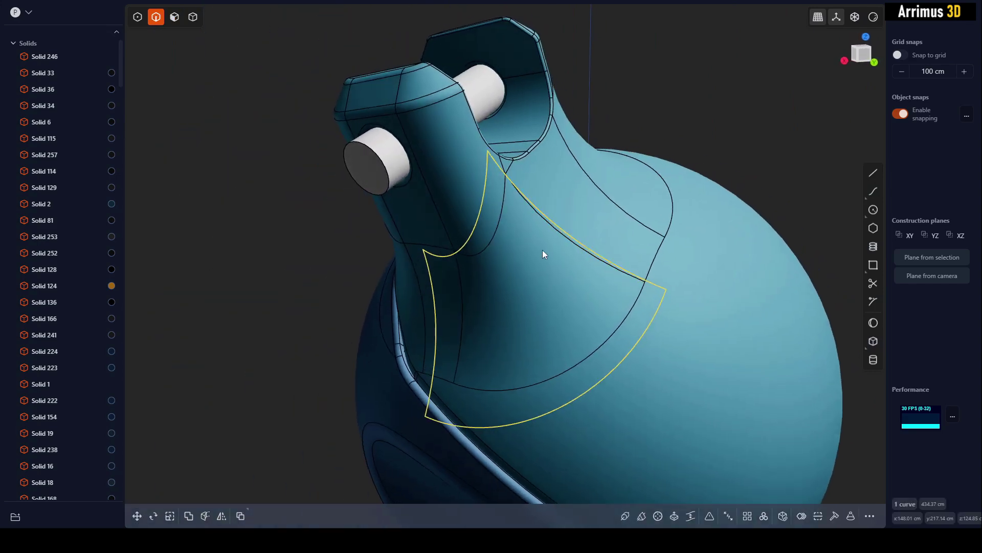
key(s)
key(v)
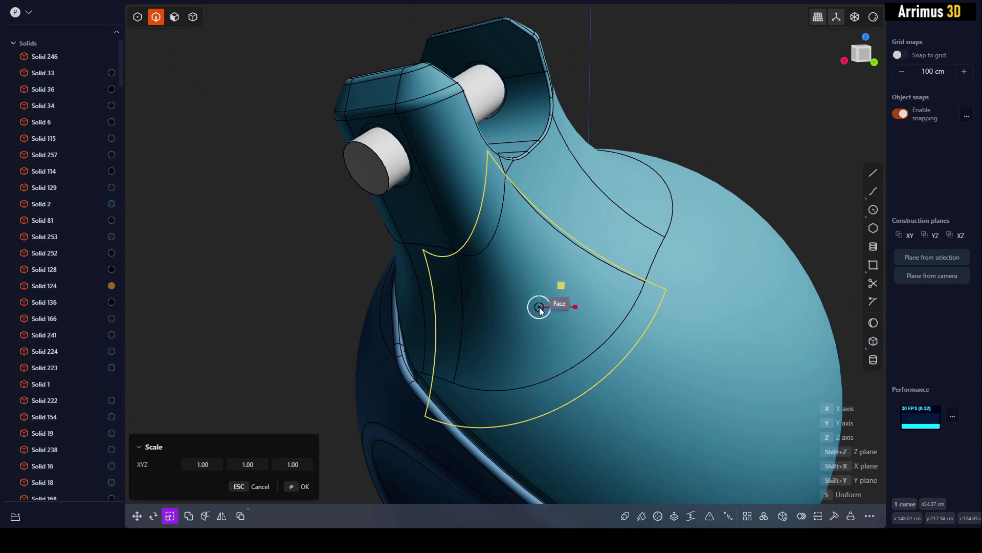
click(540, 308)
middle_drag(539, 308, 593, 313)
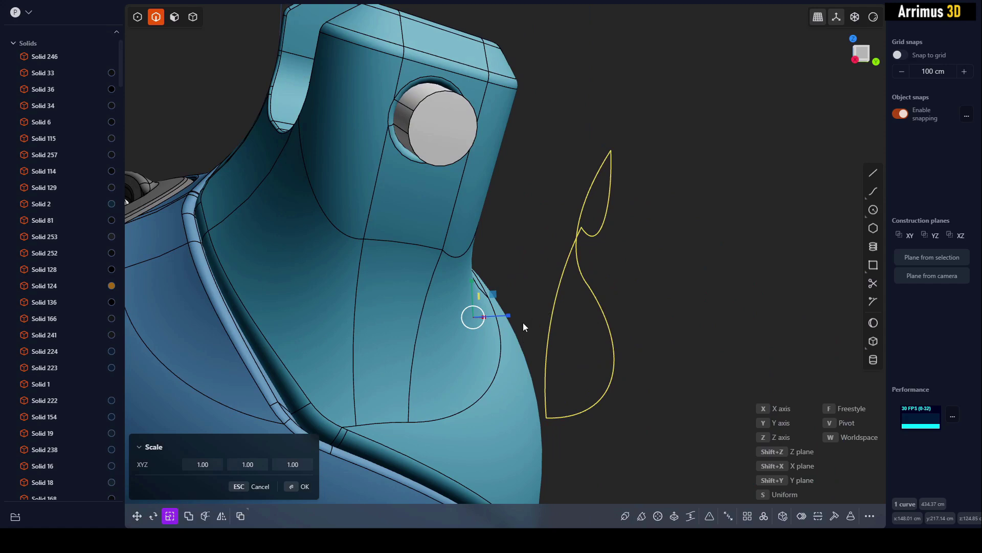
middle_drag(523, 323, 627, 270)
text(z)
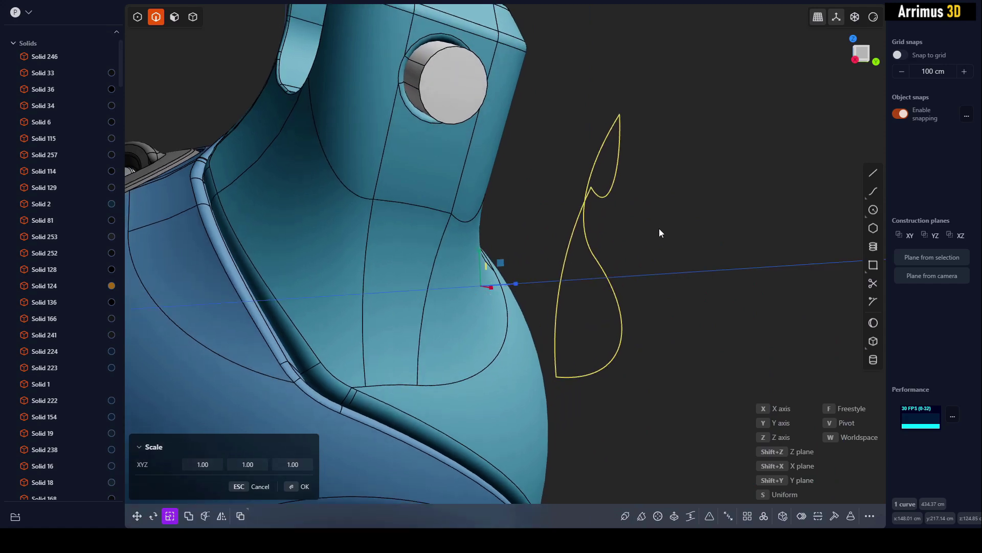
text(0)
key(Return)
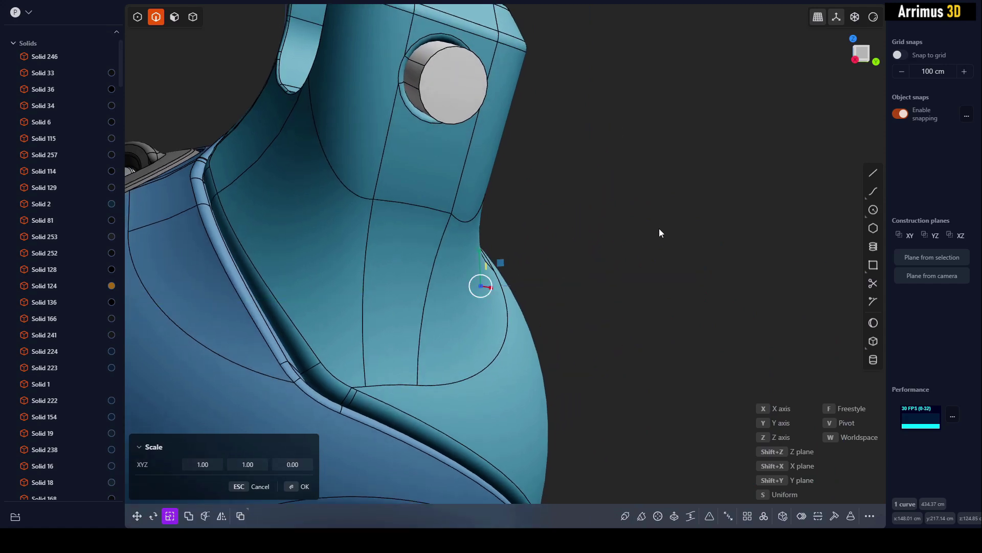
middle_drag(668, 206, 610, 250)
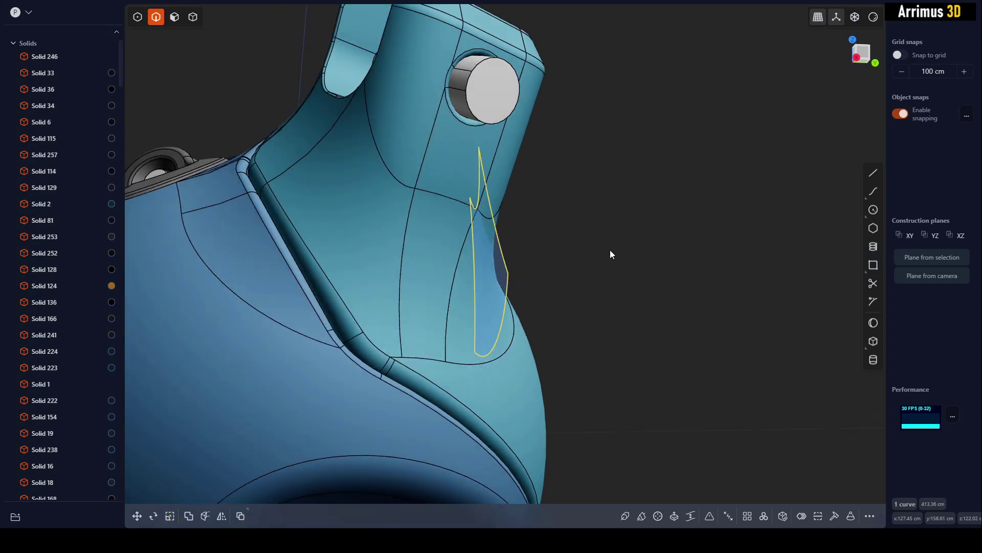
Move the flattened curve outward away from the neck
key(g)
click(734, 235)
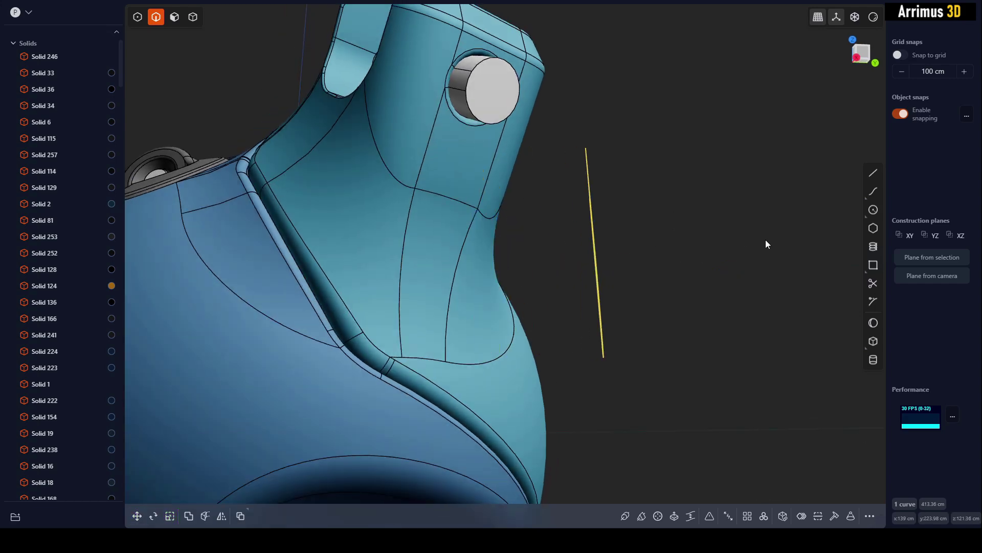
middle_drag(766, 240, 633, 279)
Cut the spherical body using the flattened neck-face curve as the cutter
key(4)
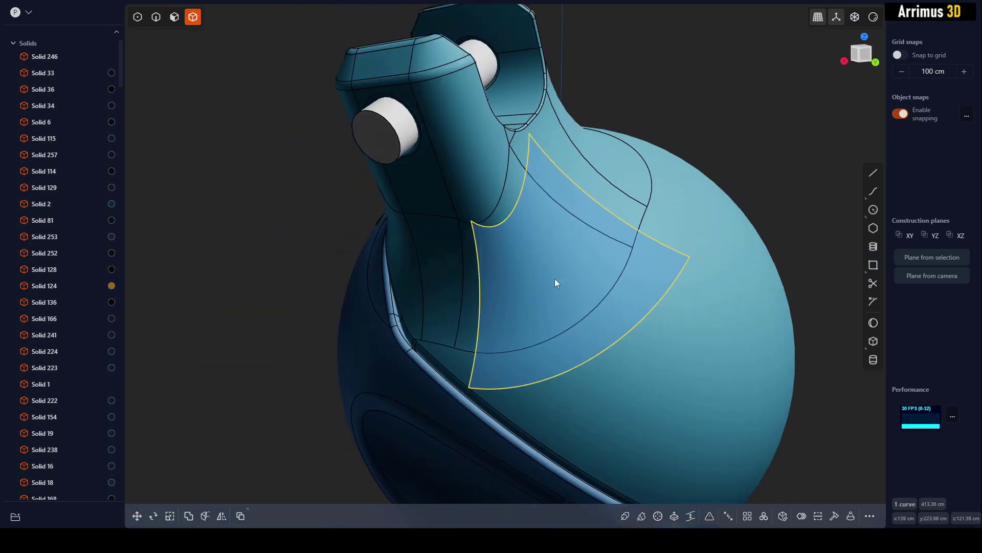
click(436, 252)
middle_drag(436, 252, 506, 262)
key(c)
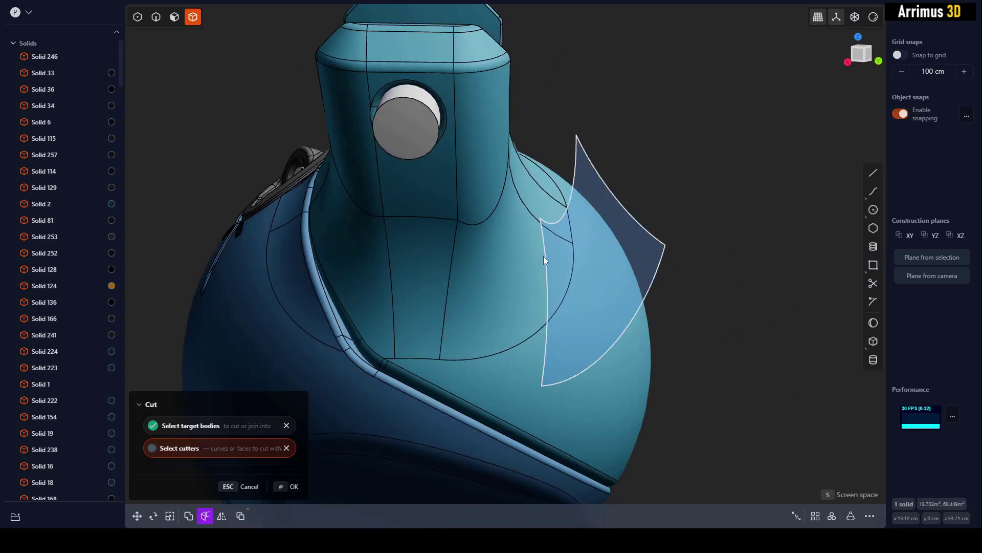
click(544, 256)
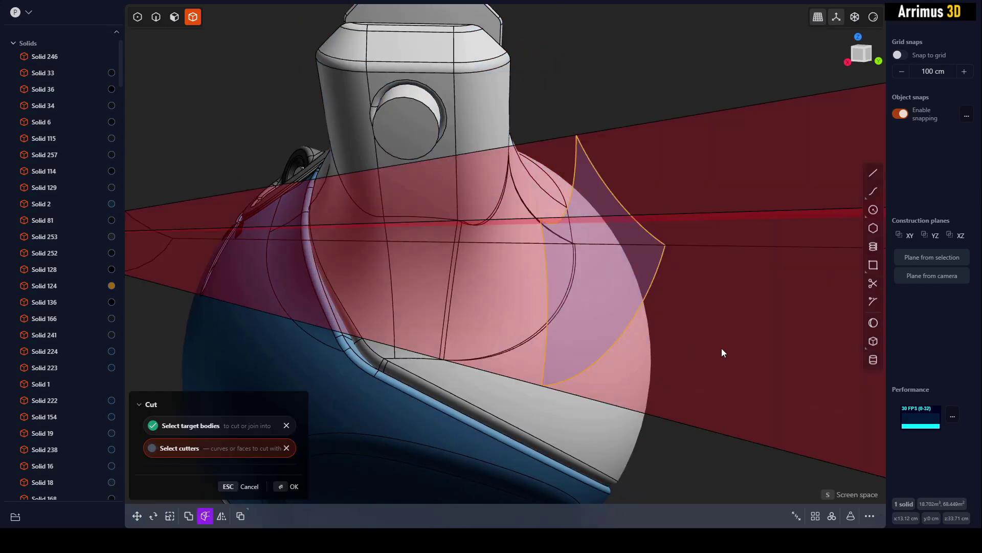
key(Return)
key(Escape)
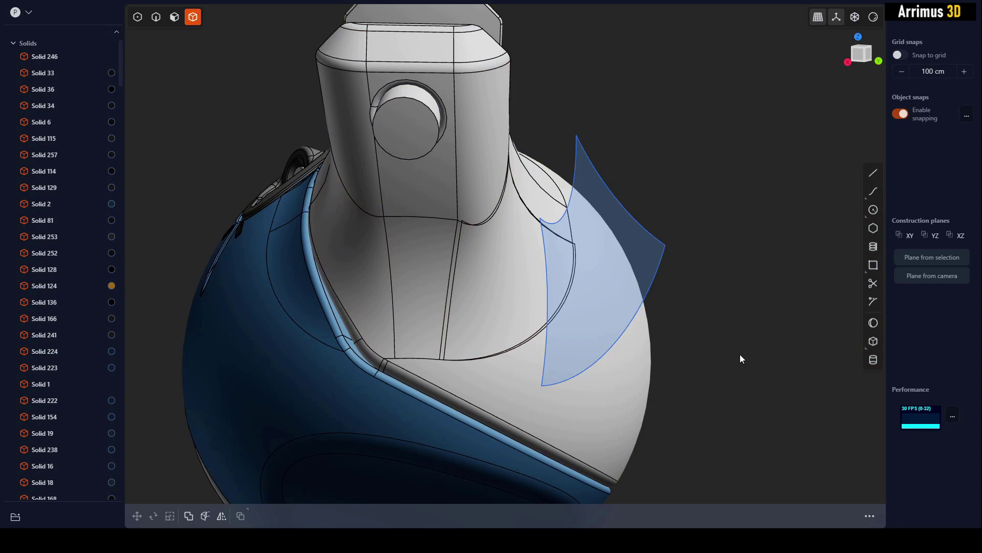
Examine the cut body and the flat cutter curve from different angles
click(510, 281)
middle_drag(510, 281, 529, 296)
key(ctrl+z)
click(784, 342)
scroll(660, 314, down, 3)
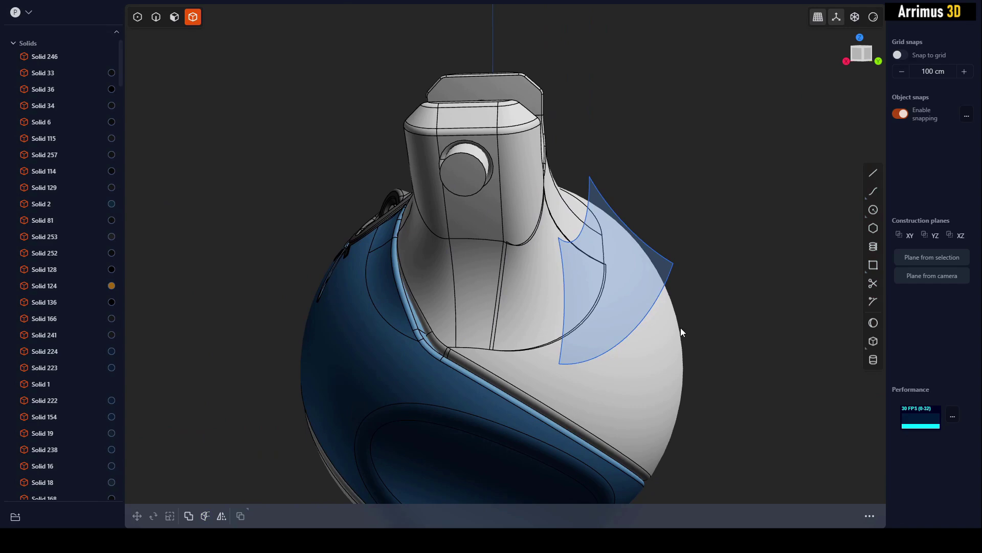
middle_drag(680, 328, 579, 250)
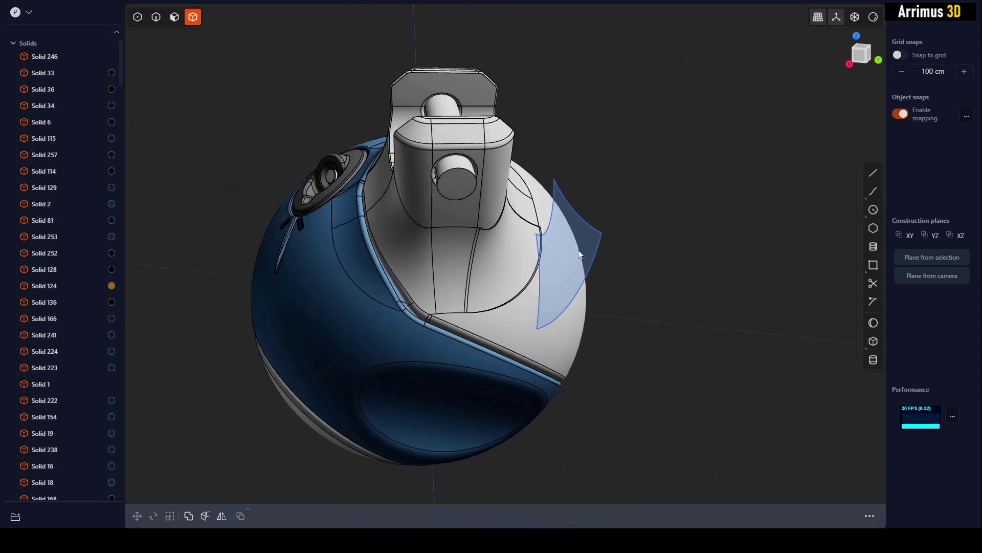